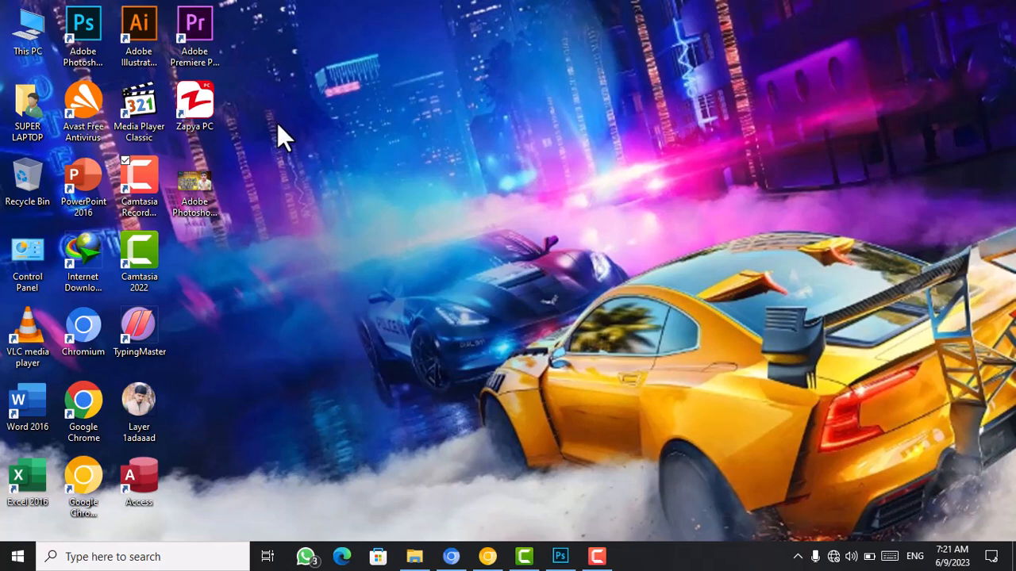
Switch to Photoshop and activate the standard Pen tool in place of the Freeform Pen tool.
click(557, 559)
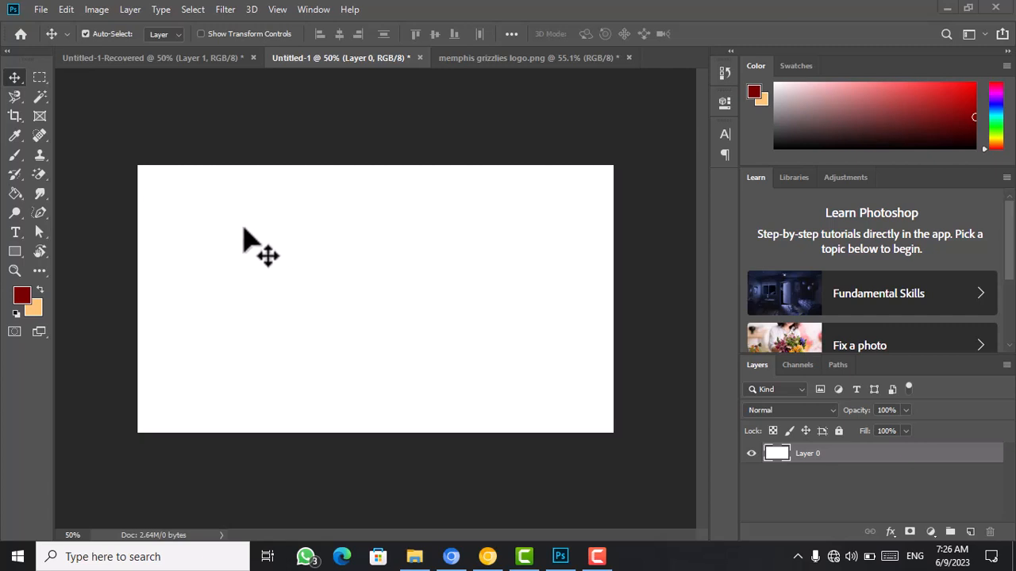
key(shift+p)
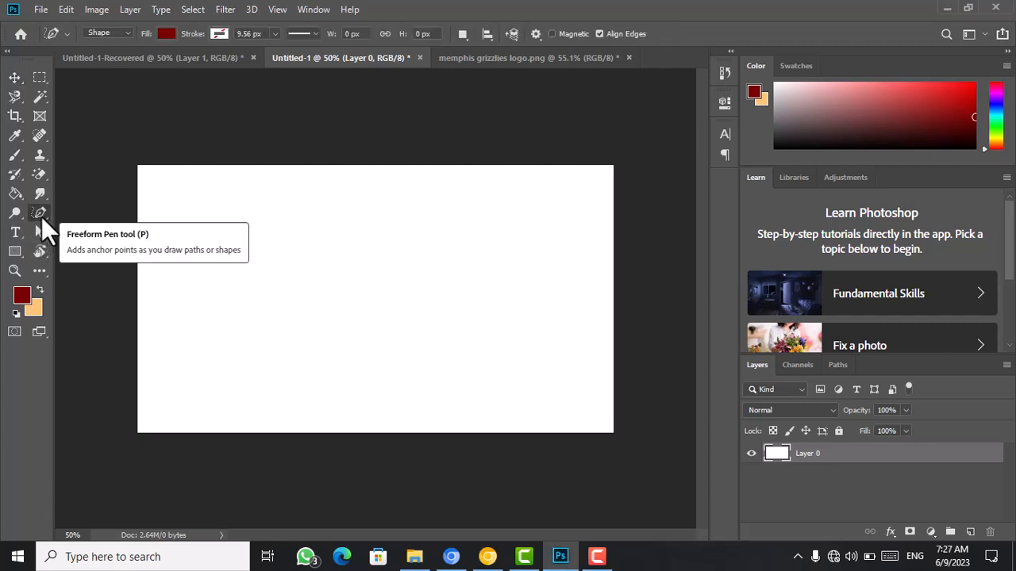
right_click(41, 216)
click(91, 225)
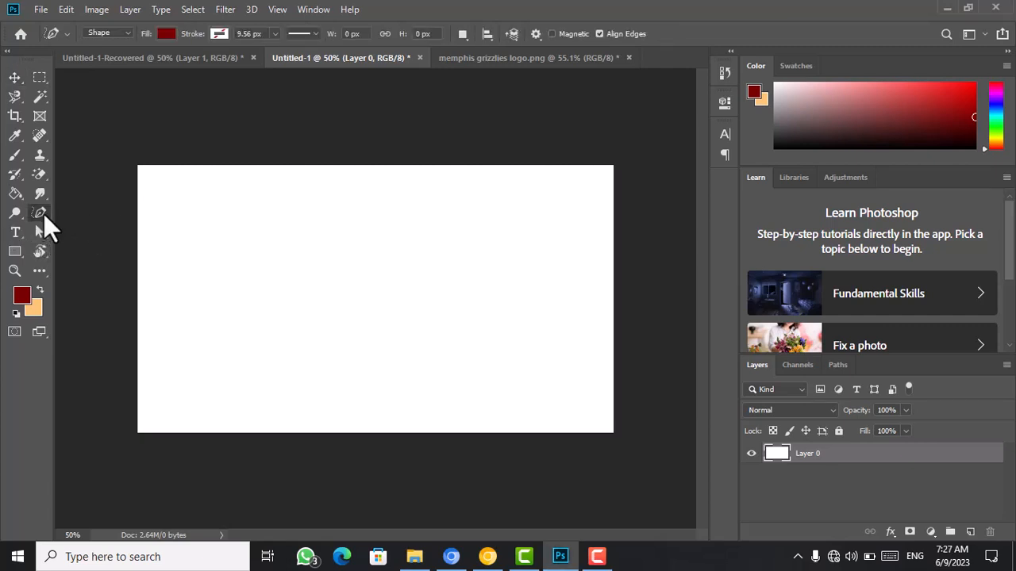
right_click(43, 214)
click(62, 214)
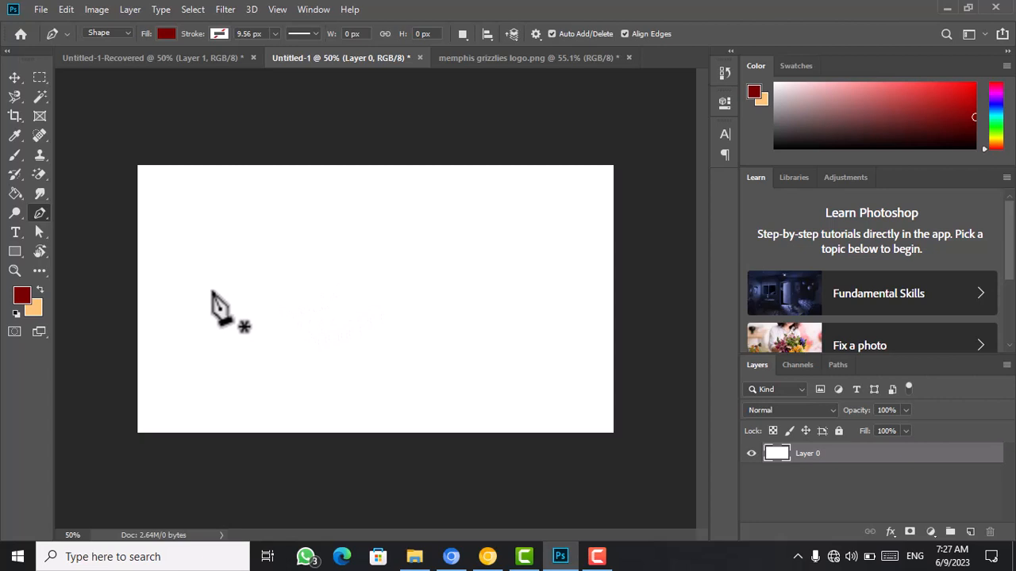
Draw a closed irregular shape about 792 by 455 px across the white canvas with the Pen tool in Shape mode.
click(221, 252)
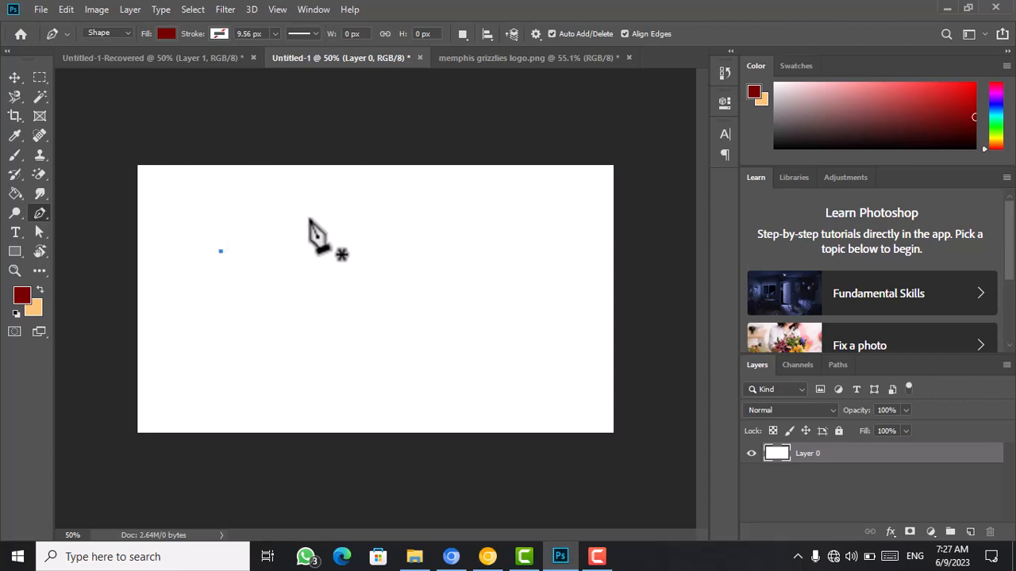
click(279, 219)
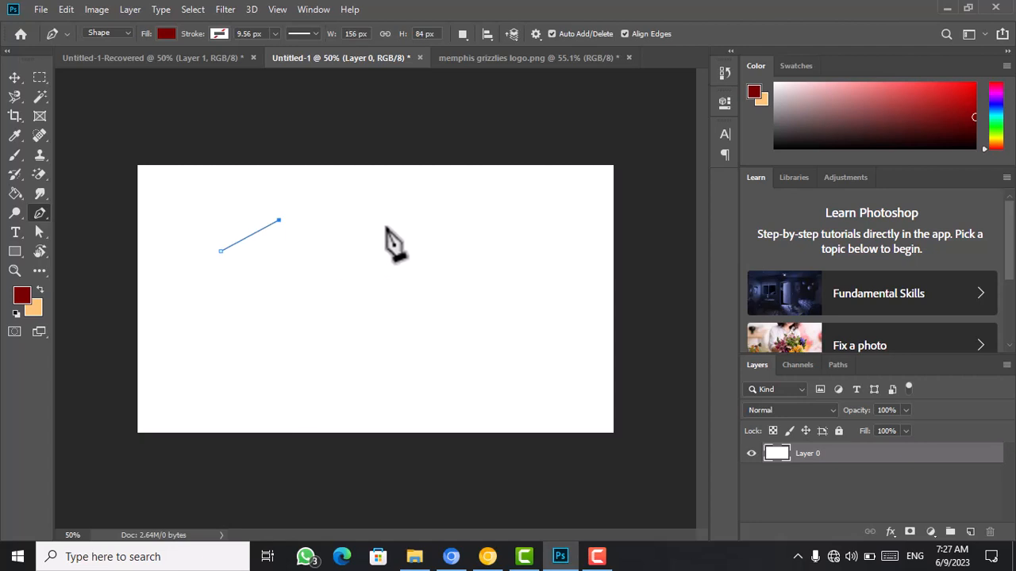
click(321, 231)
click(391, 212)
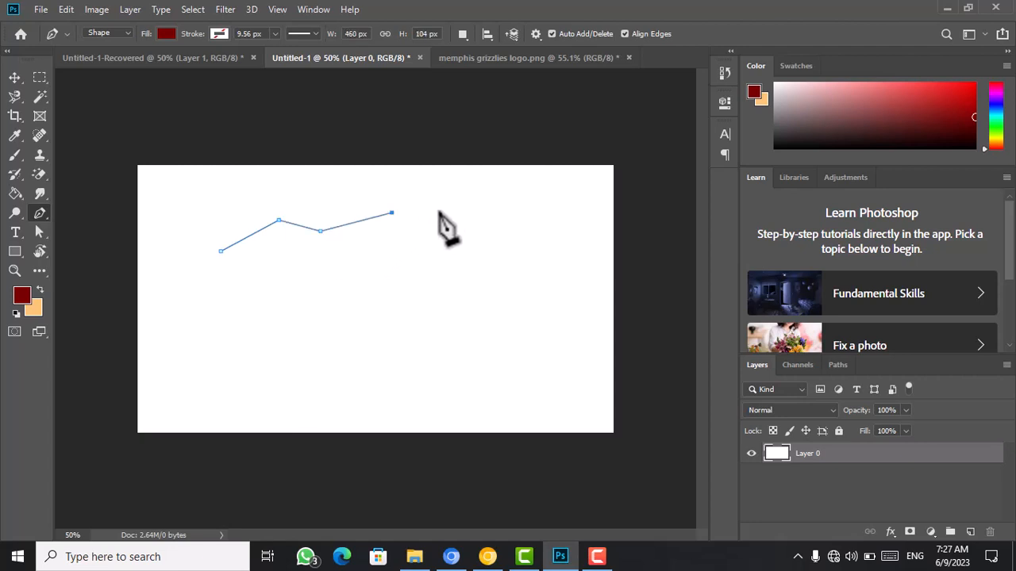
drag(441, 213, 446, 217)
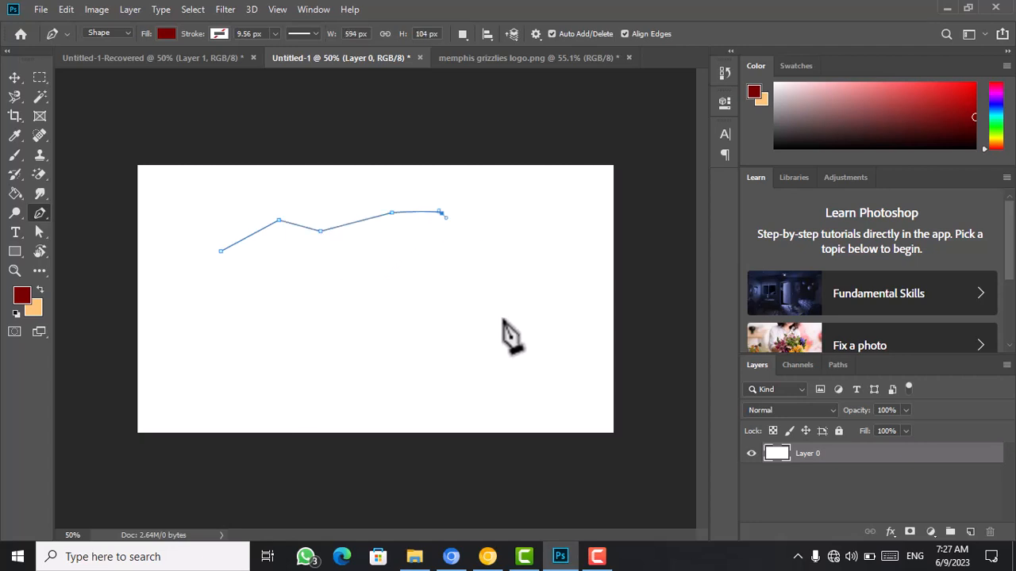
click(484, 246)
click(467, 292)
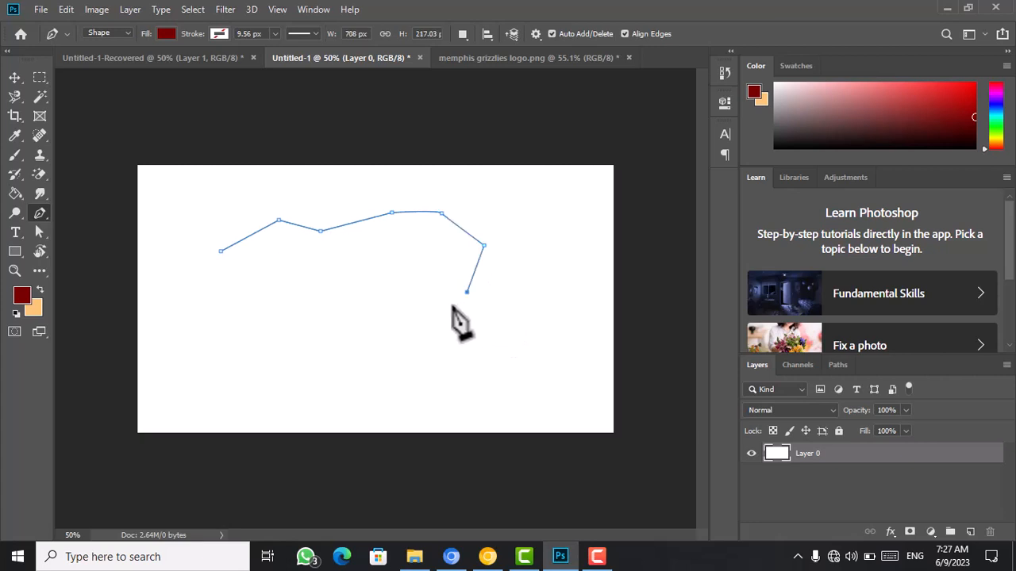
click(425, 313)
click(355, 329)
click(287, 326)
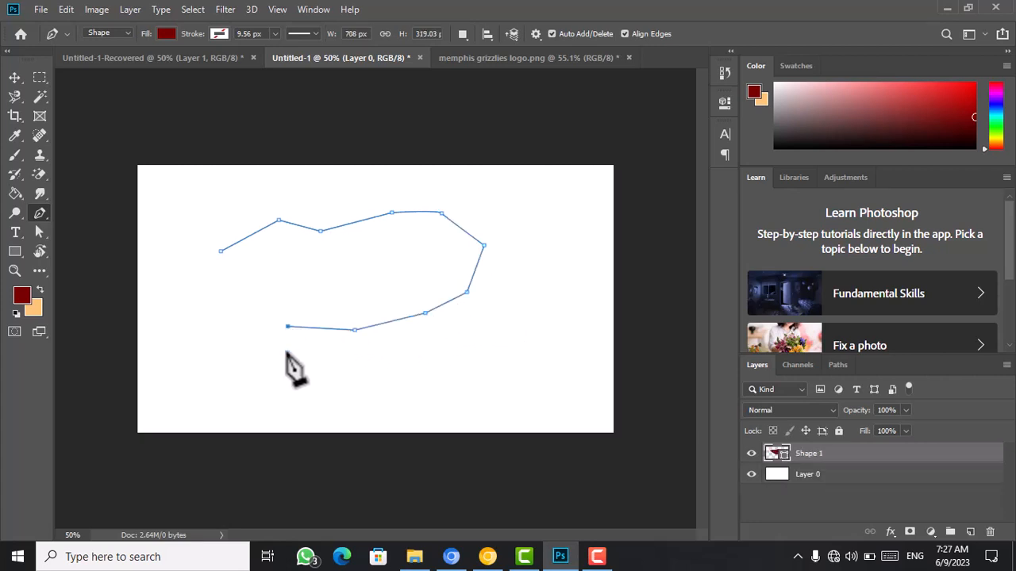
click(286, 381)
click(234, 361)
click(234, 302)
click(189, 298)
click(220, 250)
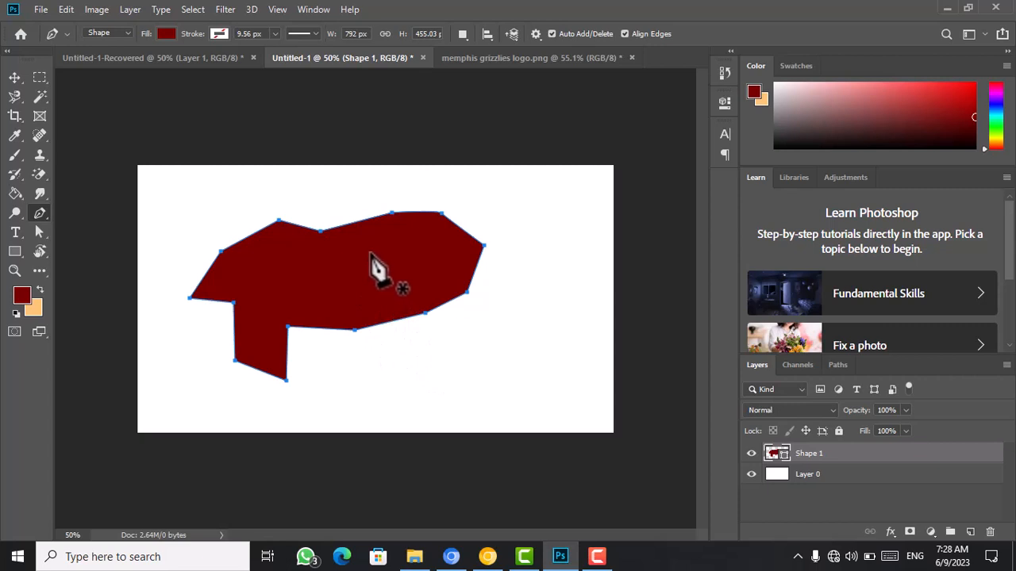
Change the drawn shape's fill color to yellow.
click(126, 33)
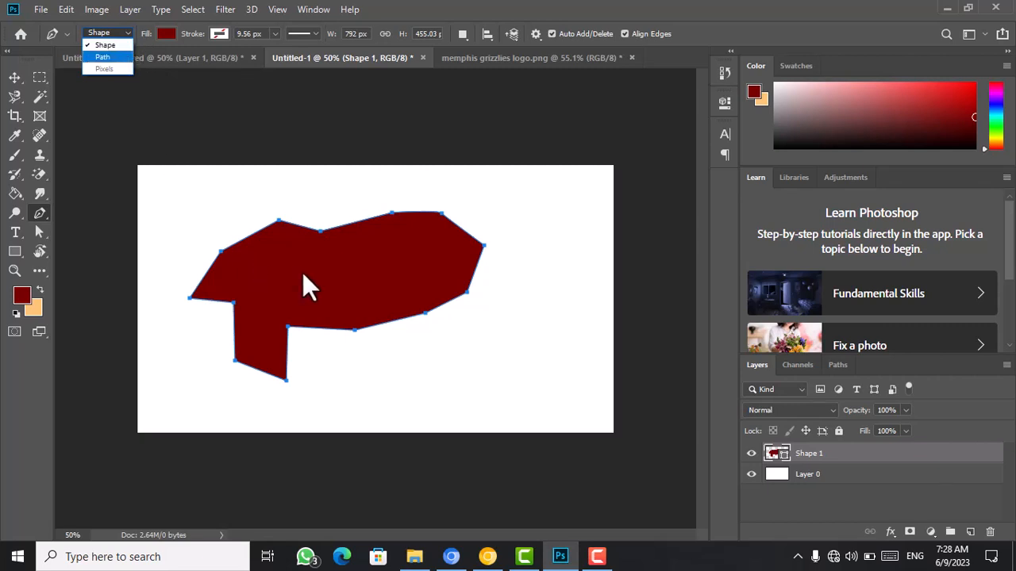
click(163, 35)
click(164, 35)
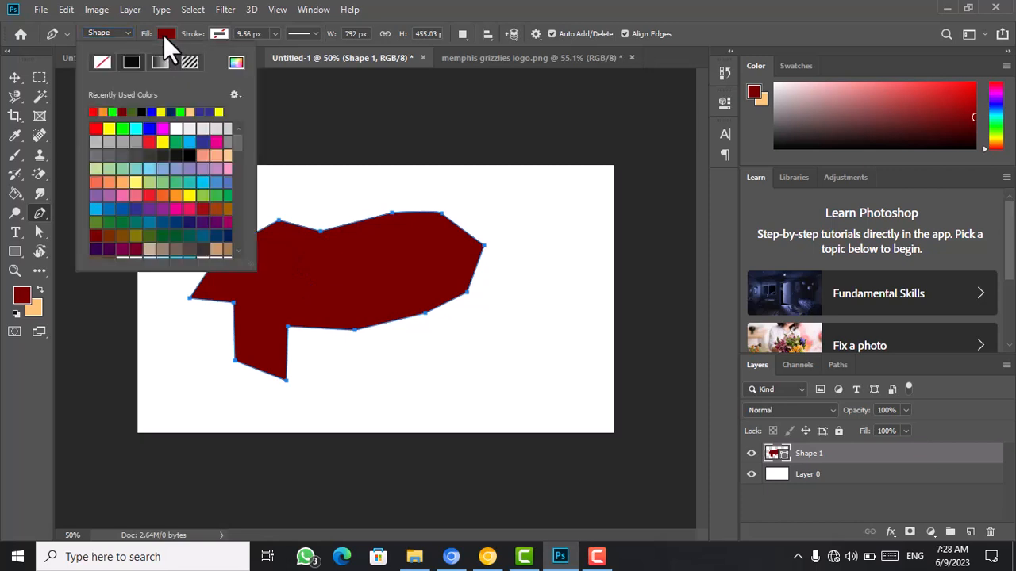
click(163, 35)
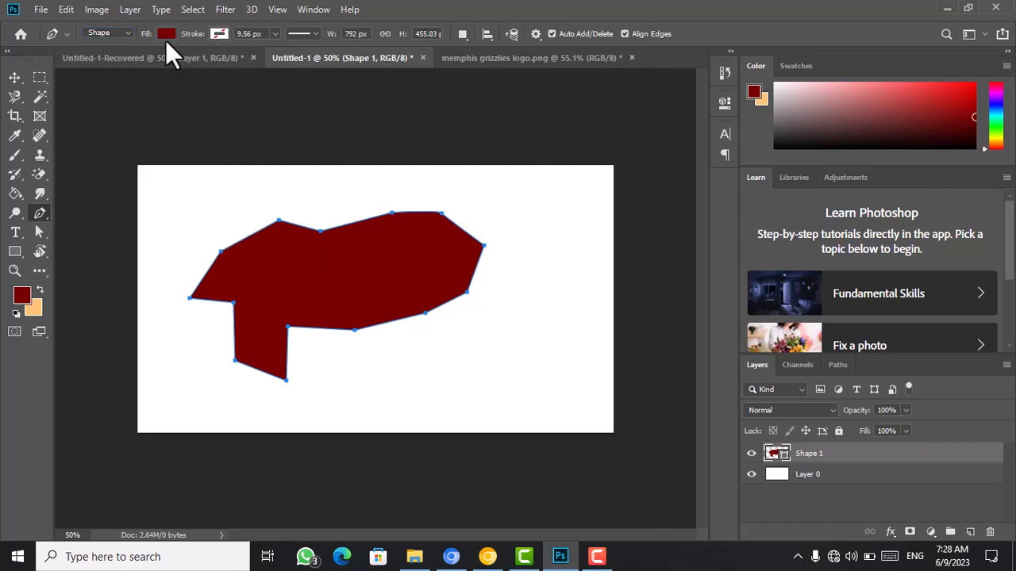
click(167, 33)
click(167, 33)
click(167, 33)
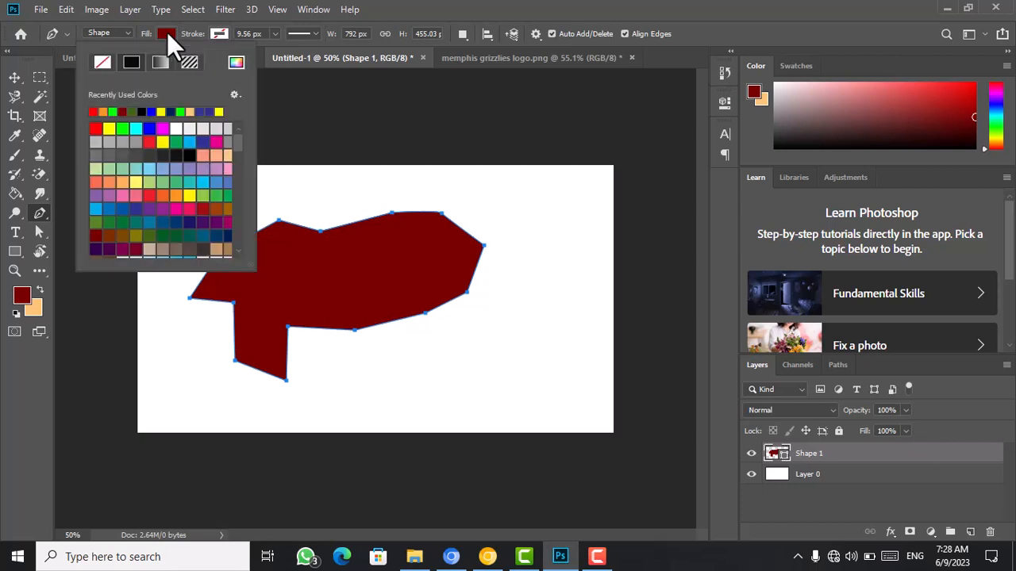
click(163, 141)
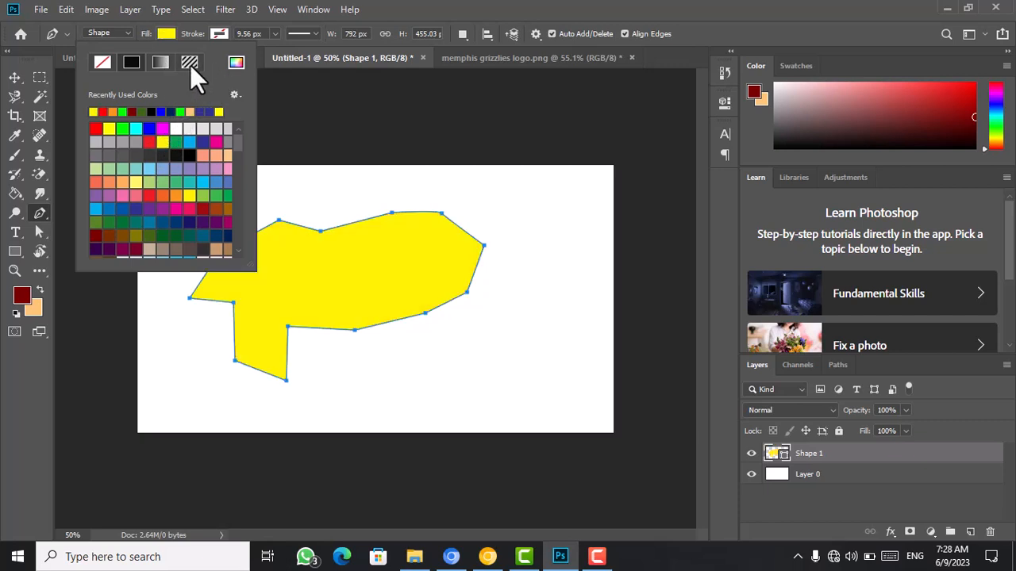
Give the yellow shape a solid blue stroke.
click(220, 33)
click(220, 33)
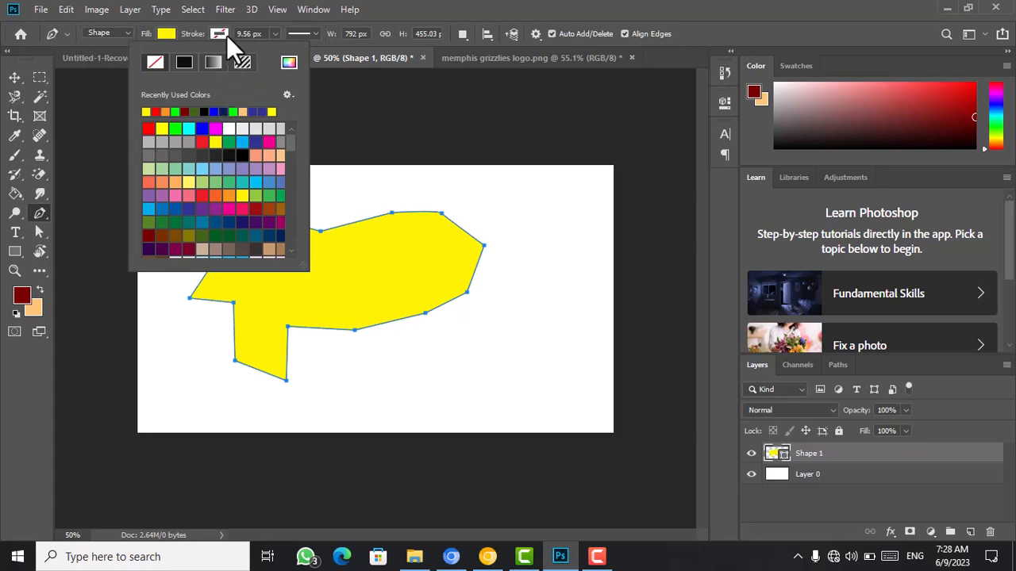
click(216, 112)
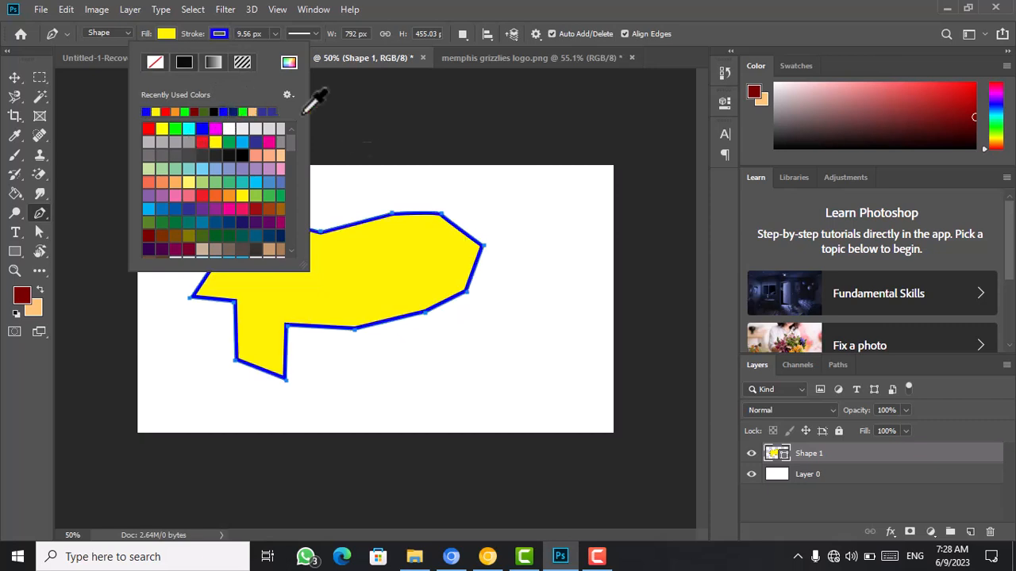
Set the line style of the shape's blue stroke to dashed.
click(314, 33)
click(315, 33)
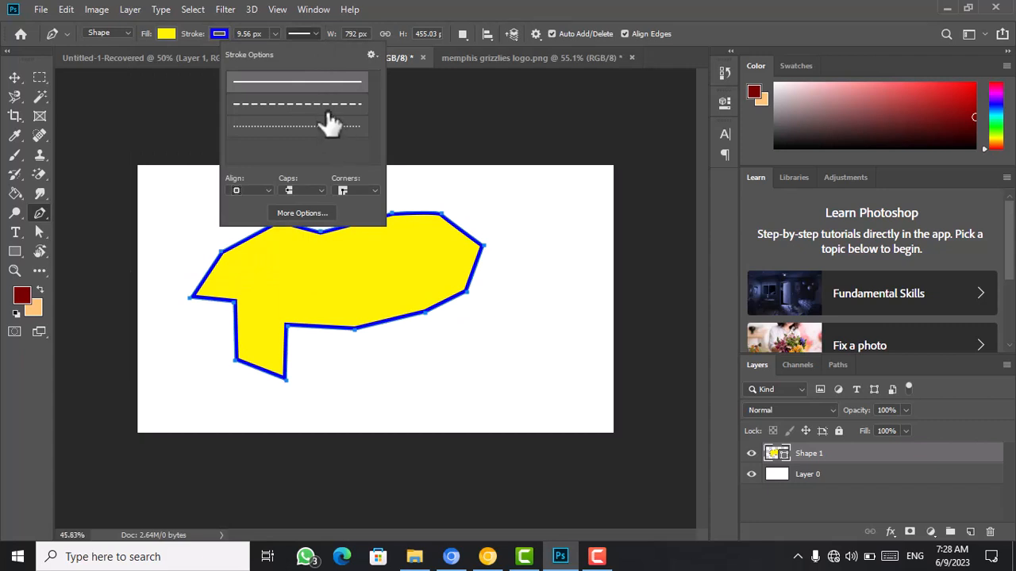
scroll(334, 116, up, 1)
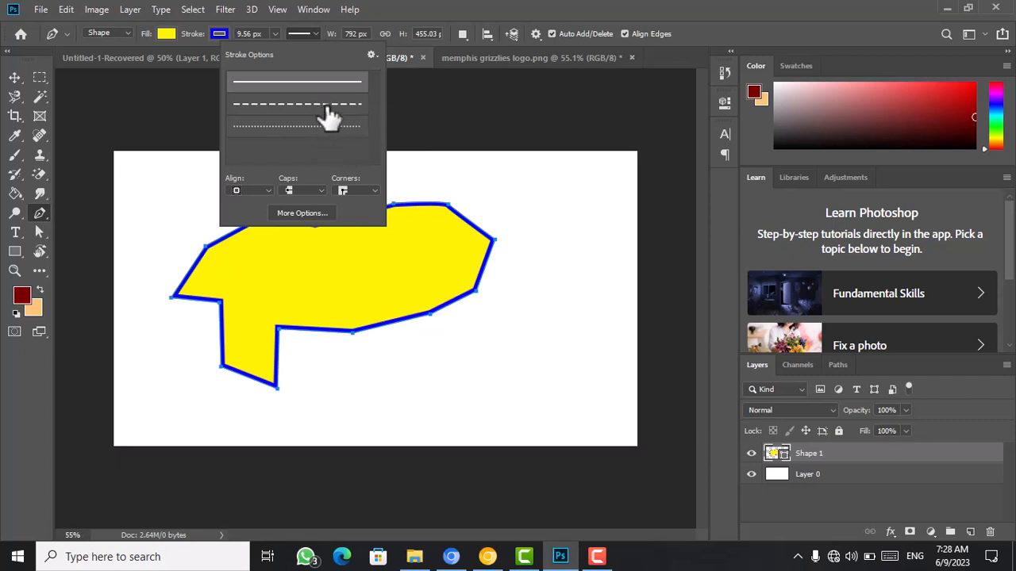
click(327, 111)
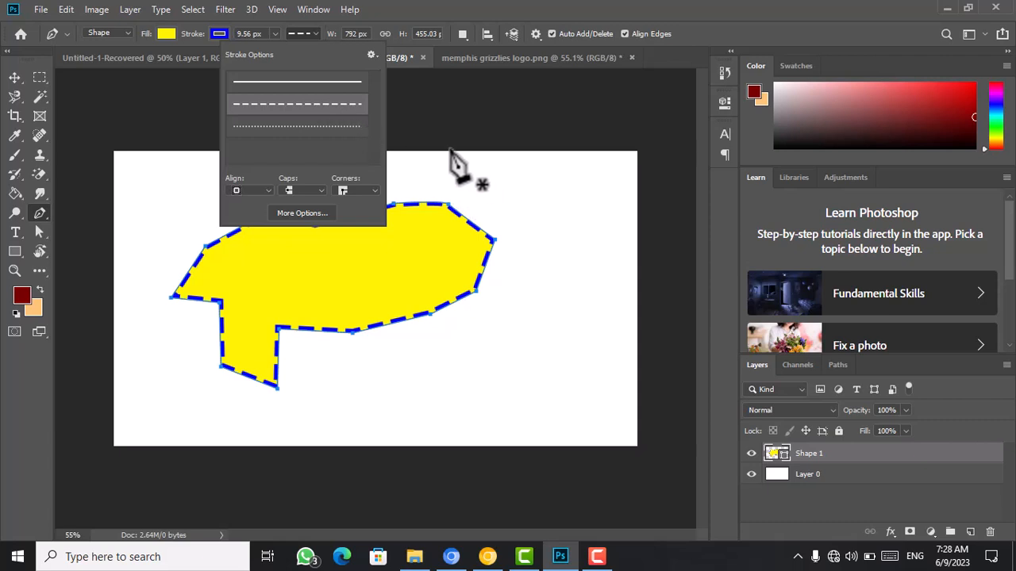
click(466, 170)
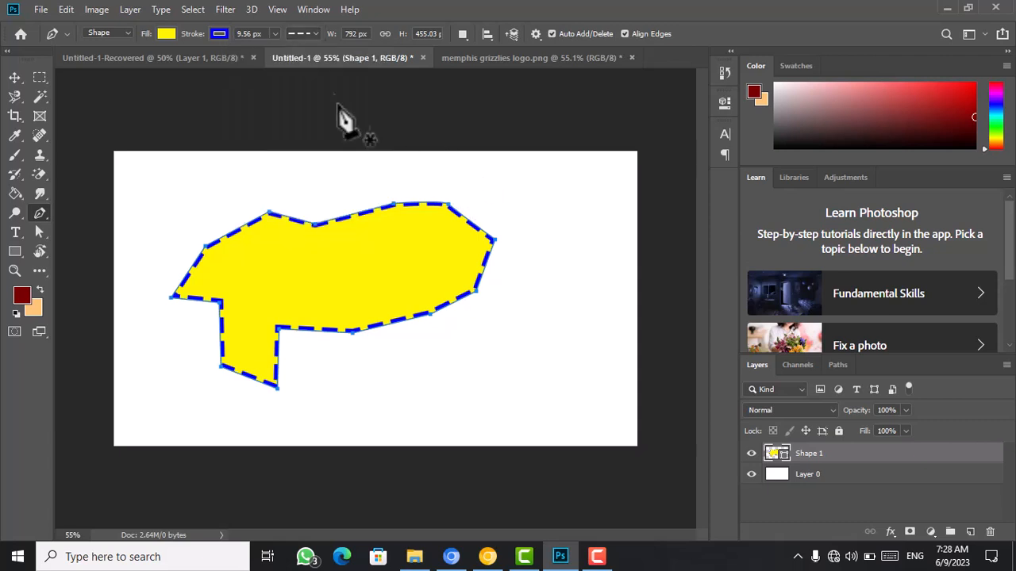
Try to increase the stroke width of the blue outline.
click(275, 34)
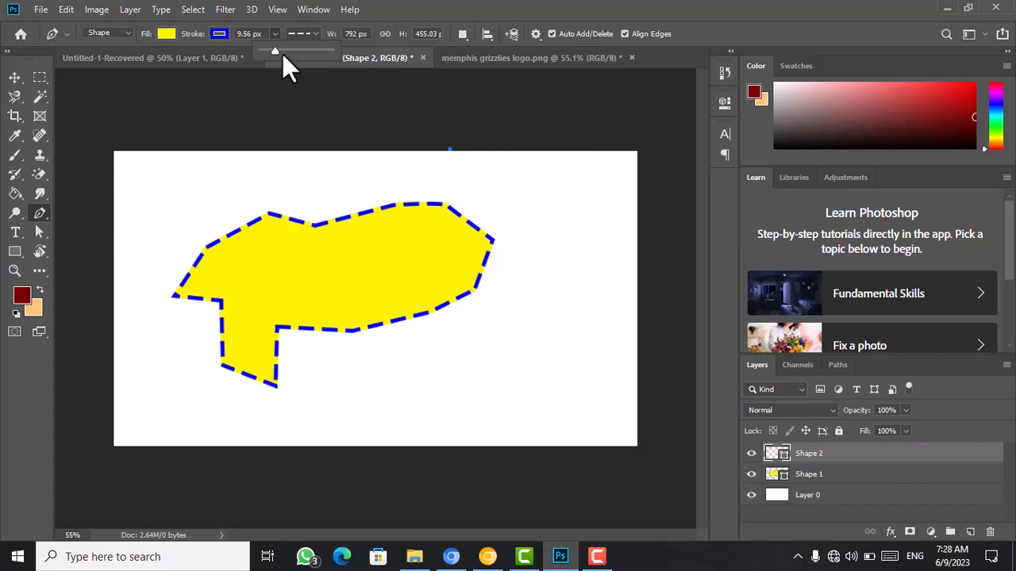
click(283, 51)
mouse_move(284, 50)
mouse_down()
mouse_move(303, 49)
mouse_move(285, 49)
mouse_up()
click(235, 249)
Undo the stray extra shape and the dashed stroke style, and remove the yellow shape from the canvas.
key(ctrl+z)
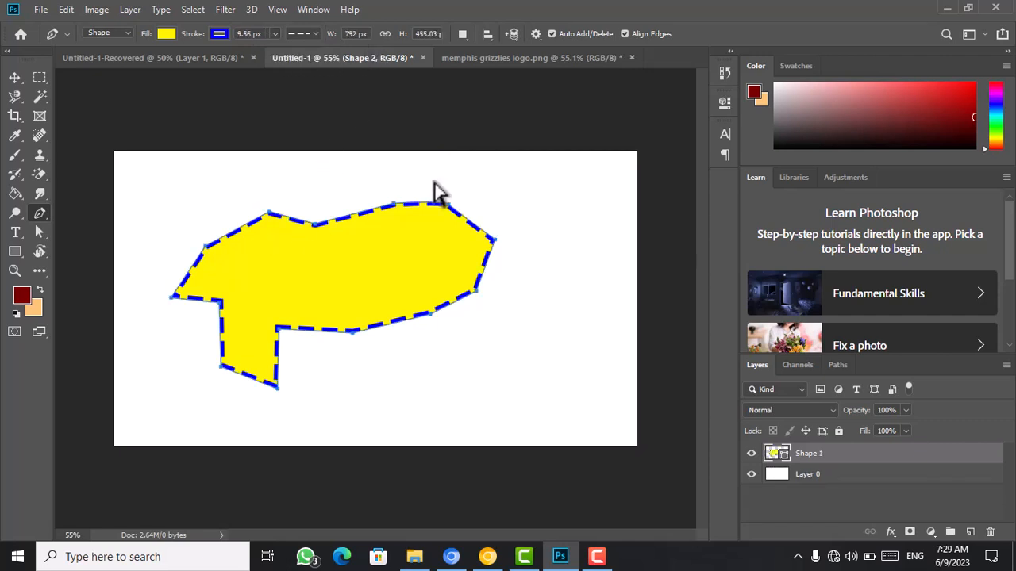
key(ctrl+z)
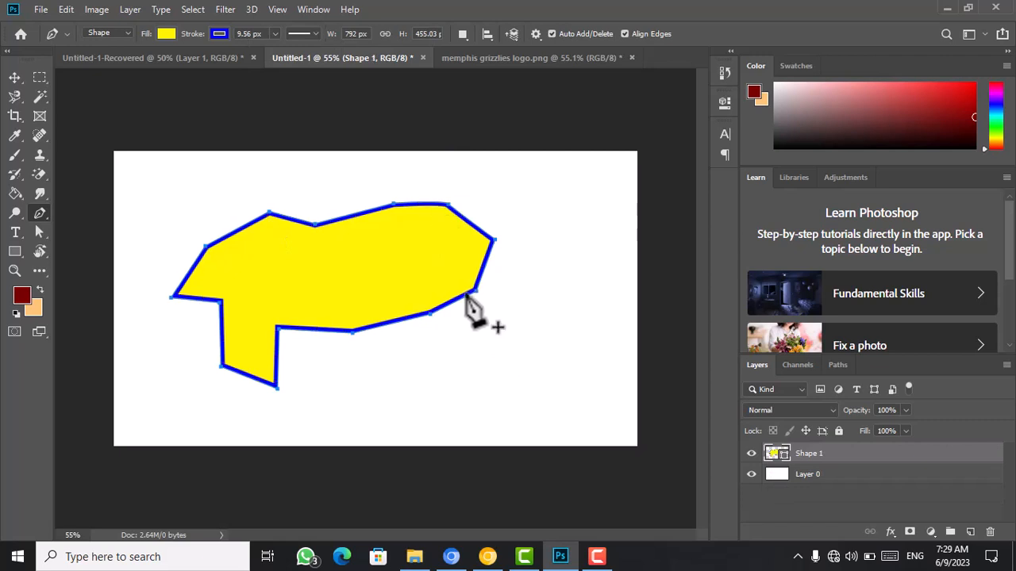
click(15, 83)
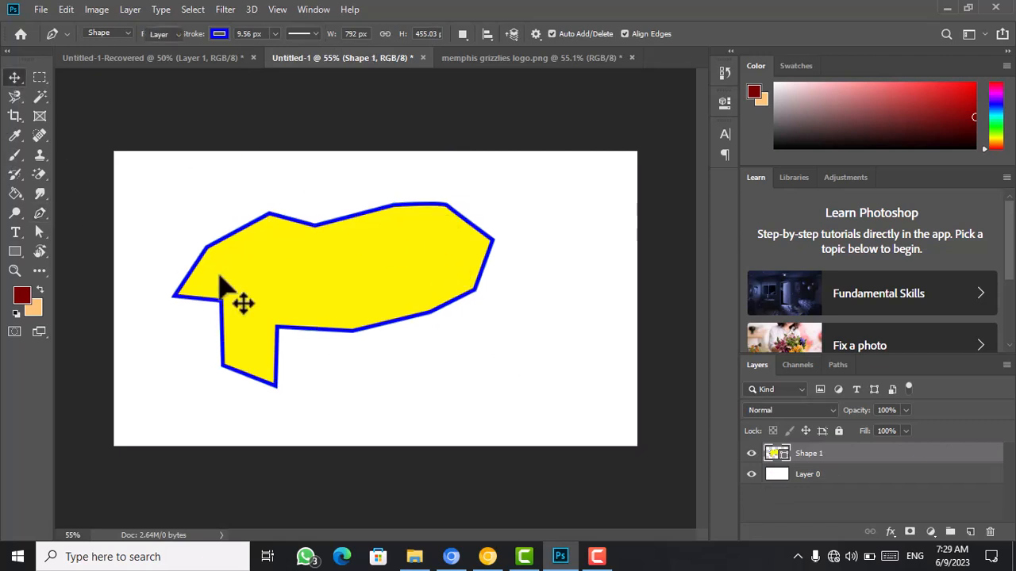
drag(163, 208, 145, 189)
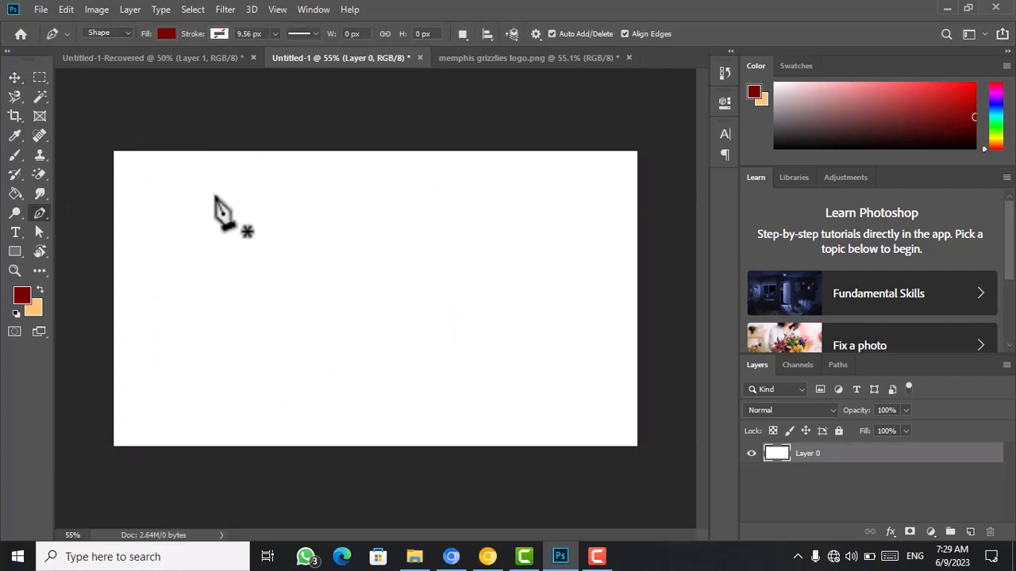
Draw a closed, wide outline with a wavy upper edge across the canvas using the Pen tool in Path mode.
click(128, 33)
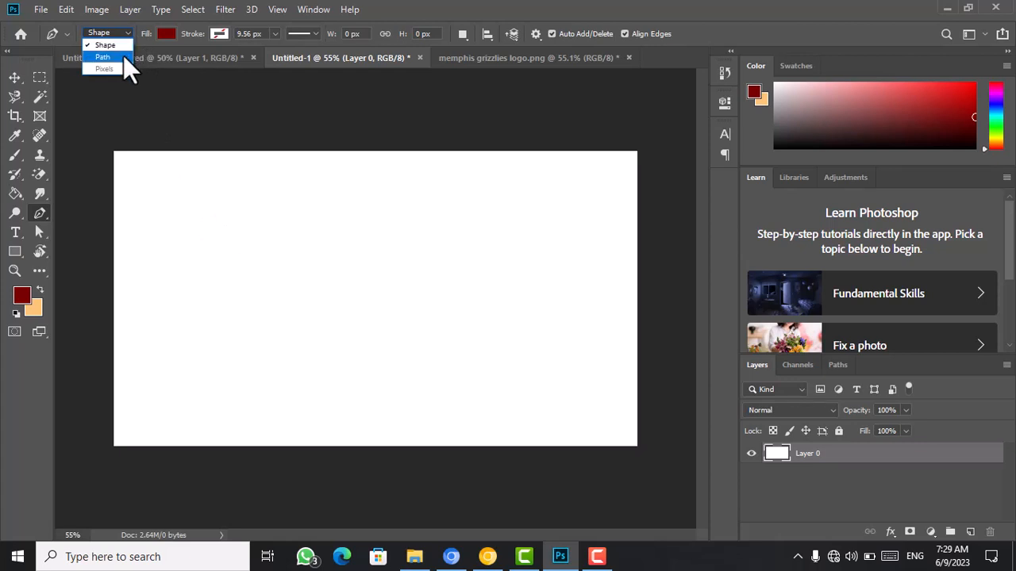
click(123, 55)
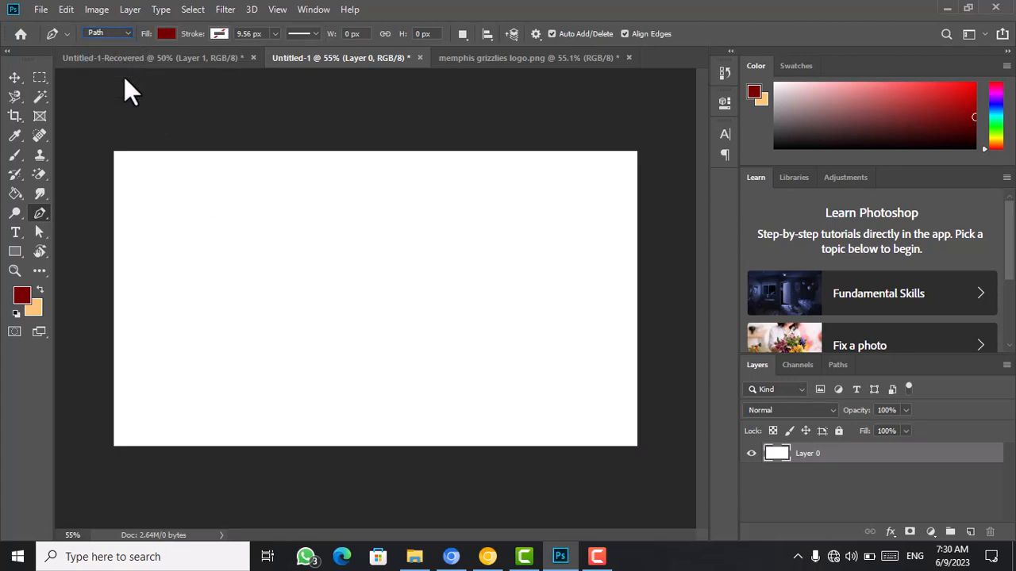
click(173, 264)
click(215, 230)
click(303, 233)
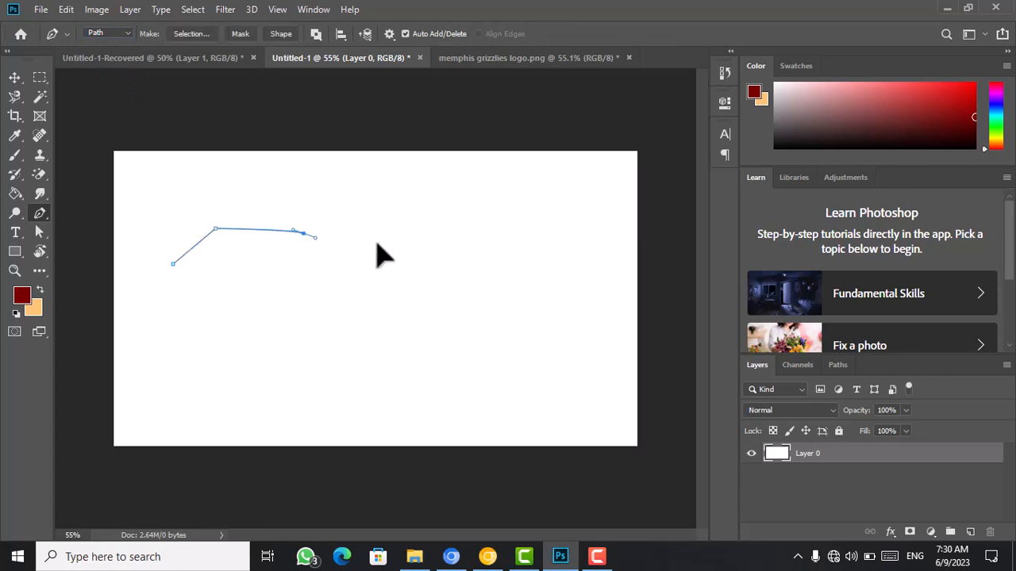
drag(377, 244, 411, 262)
click(466, 252)
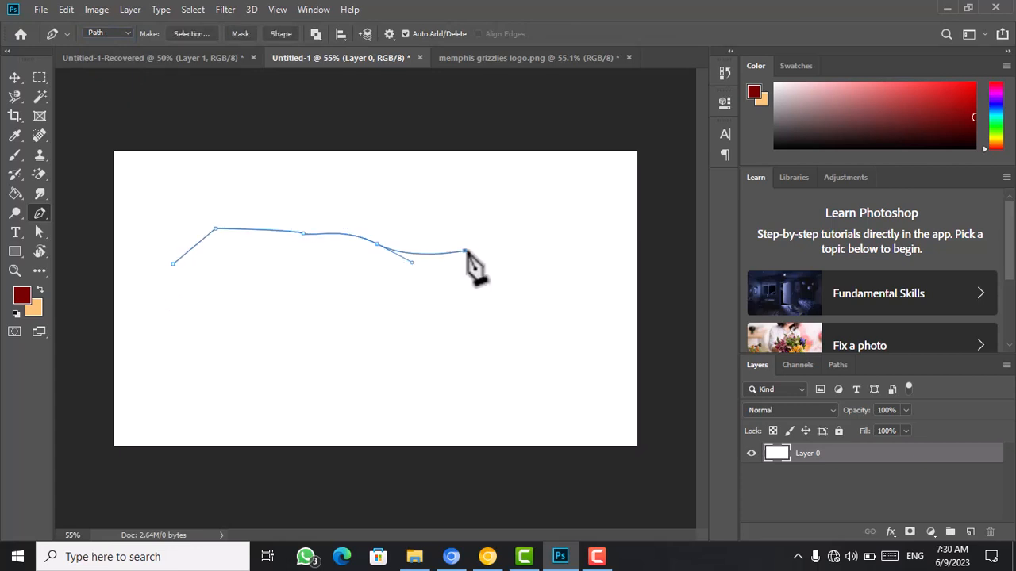
click(518, 216)
click(558, 247)
click(554, 302)
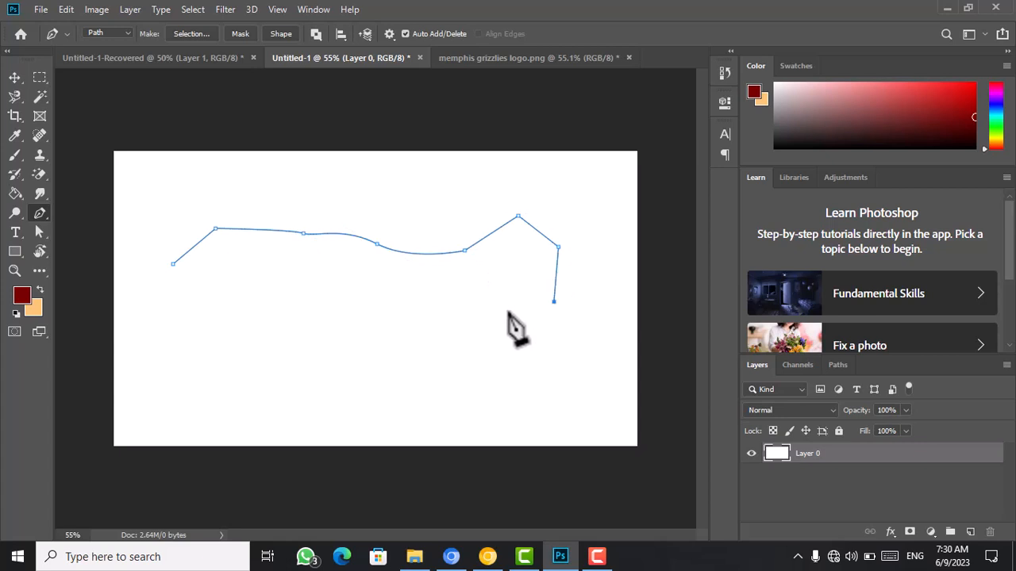
click(508, 312)
click(333, 317)
click(249, 307)
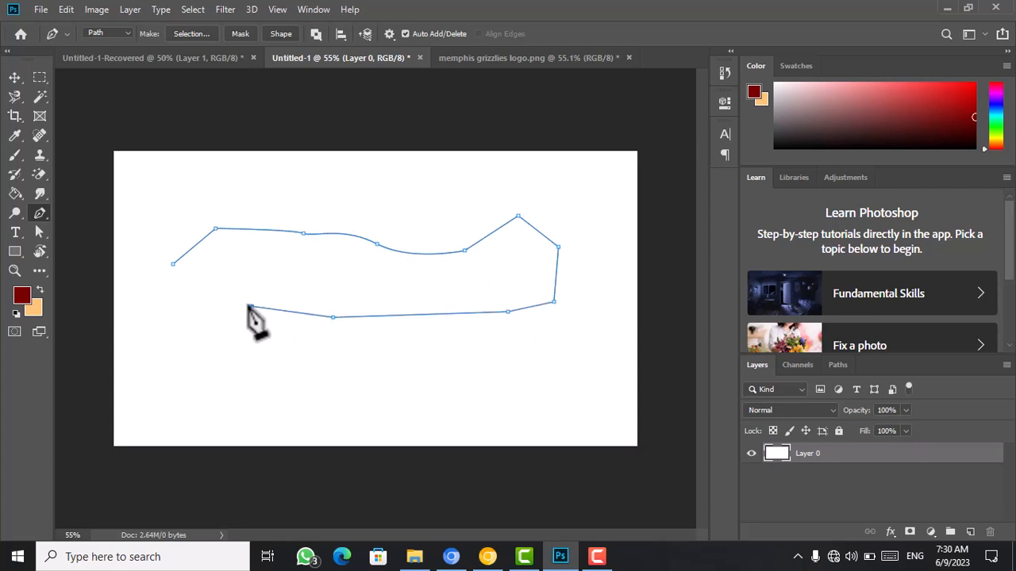
click(173, 264)
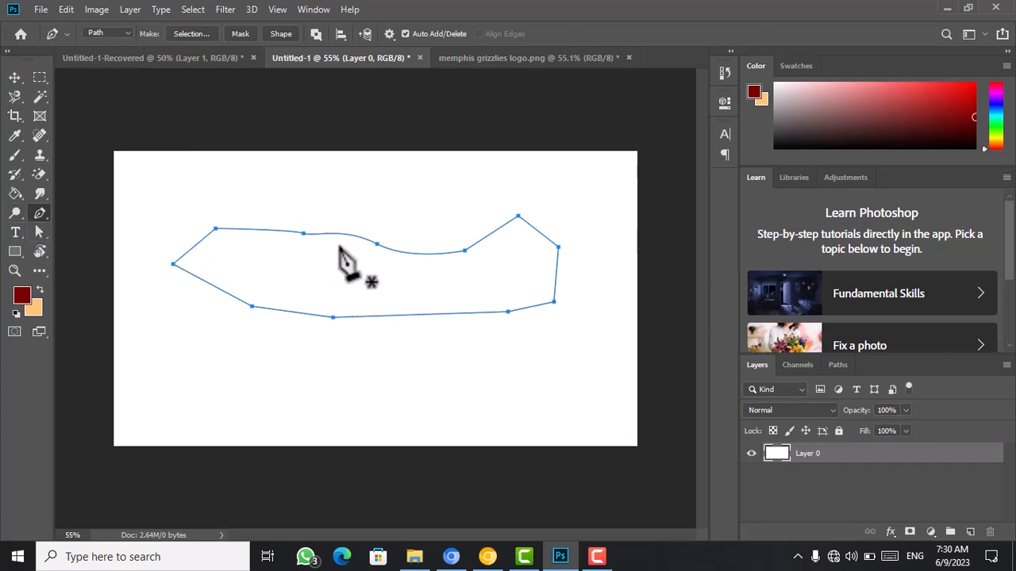
click(20, 84)
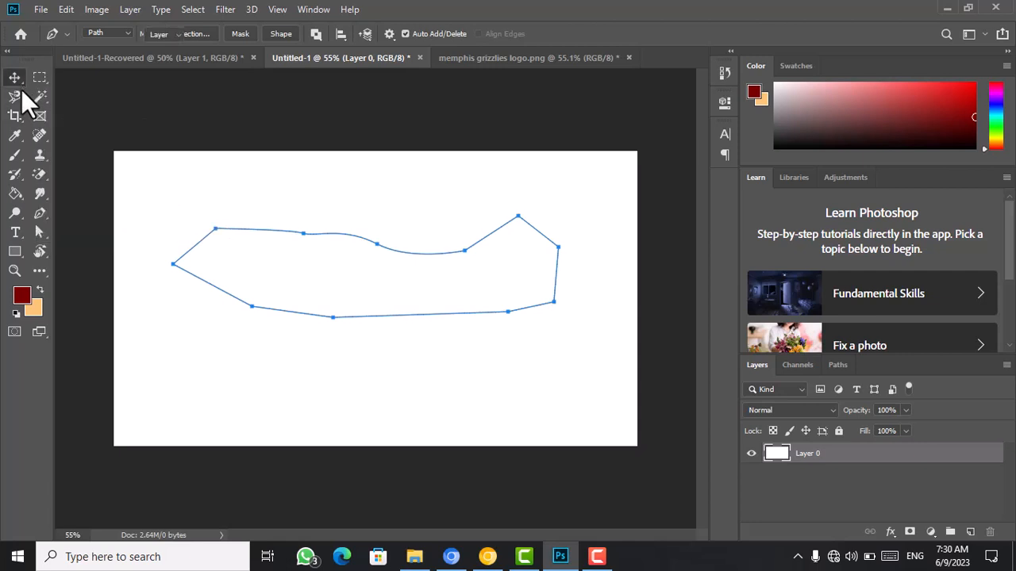
Place placeholder text along the wavy closed path with the Type tool and set its font size to 16 pt.
click(9, 235)
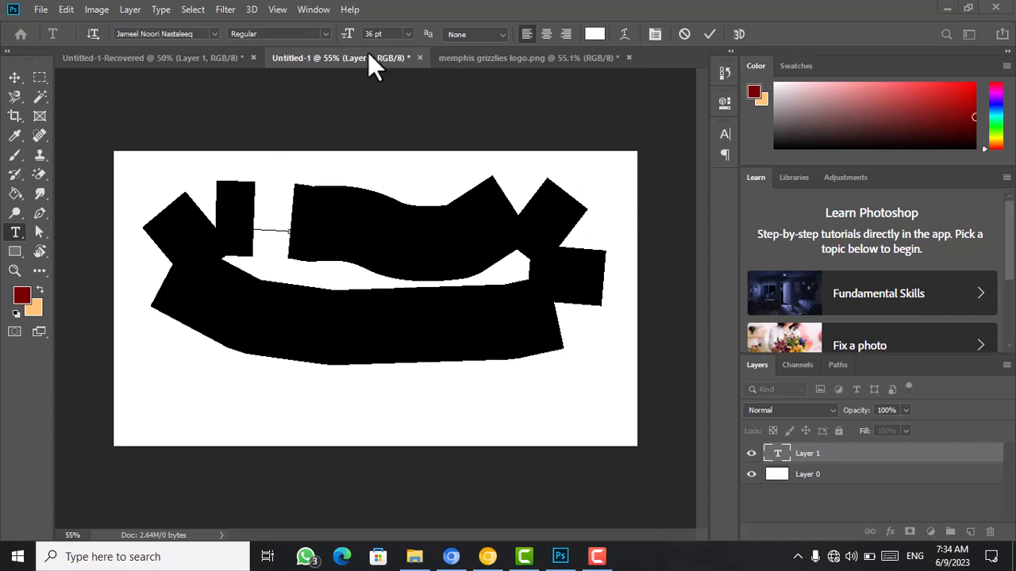
click(406, 33)
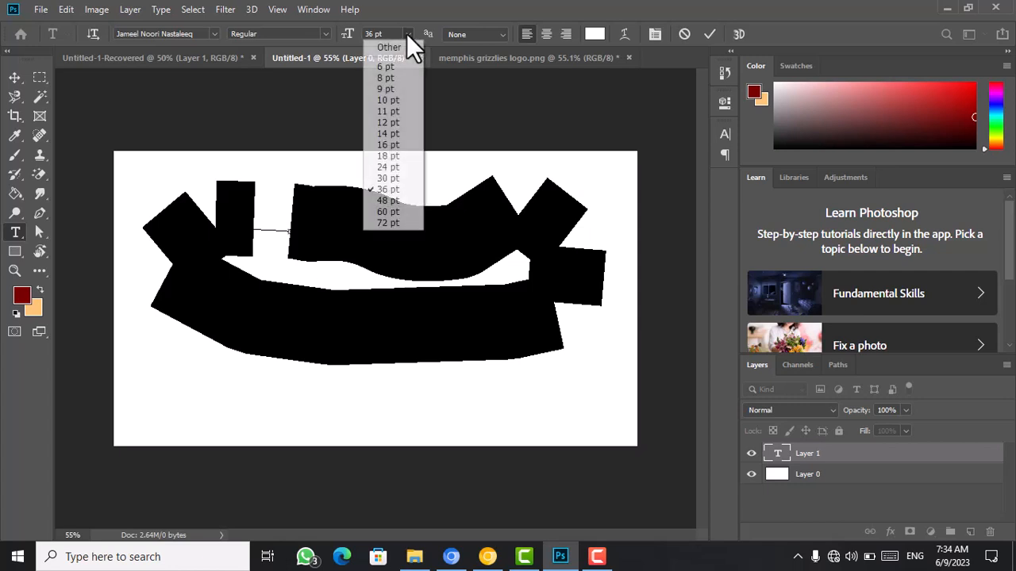
click(396, 146)
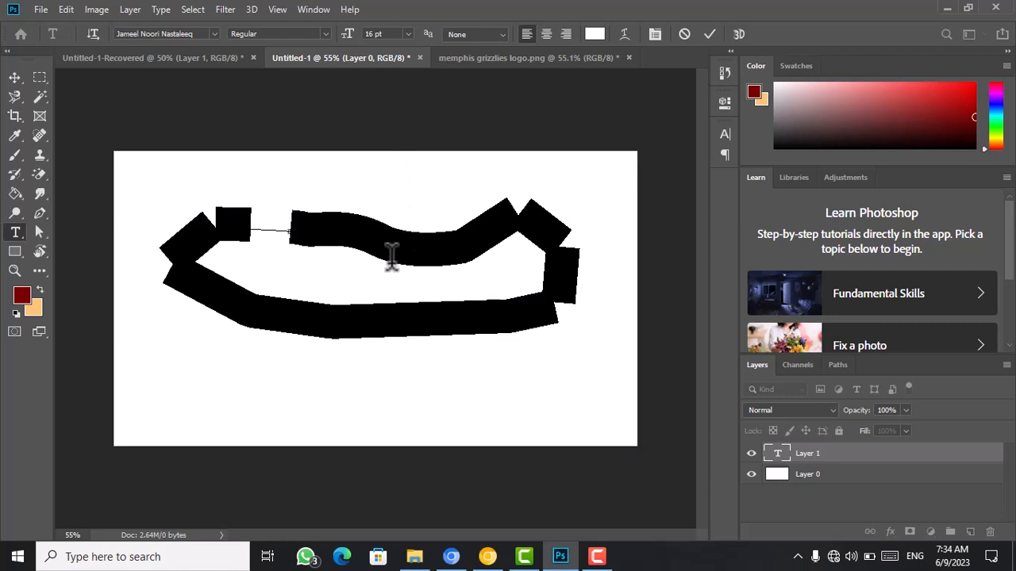
click(40, 211)
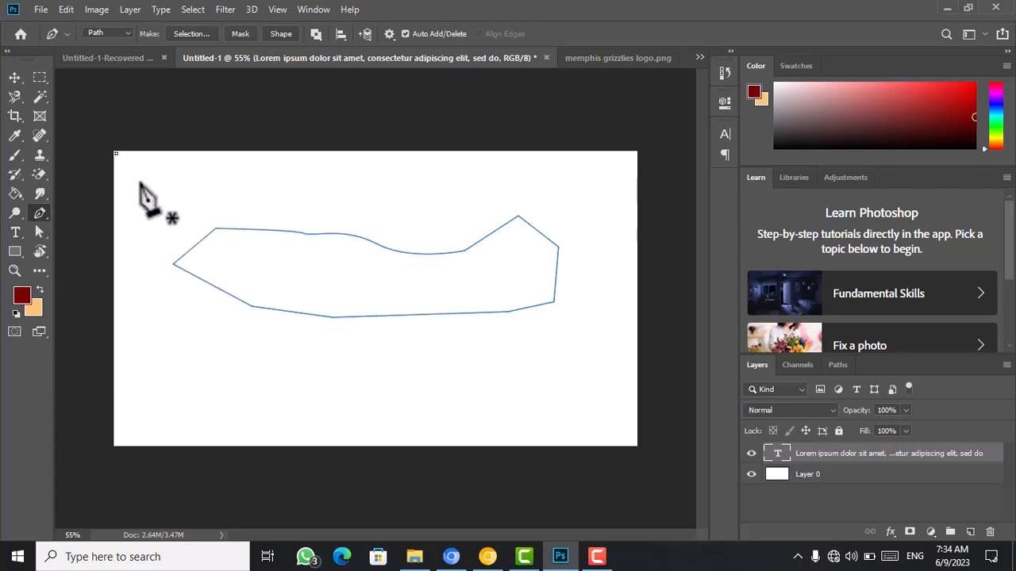
Delete the placeholder text layer together with its path so only the blank white layer remains.
click(16, 79)
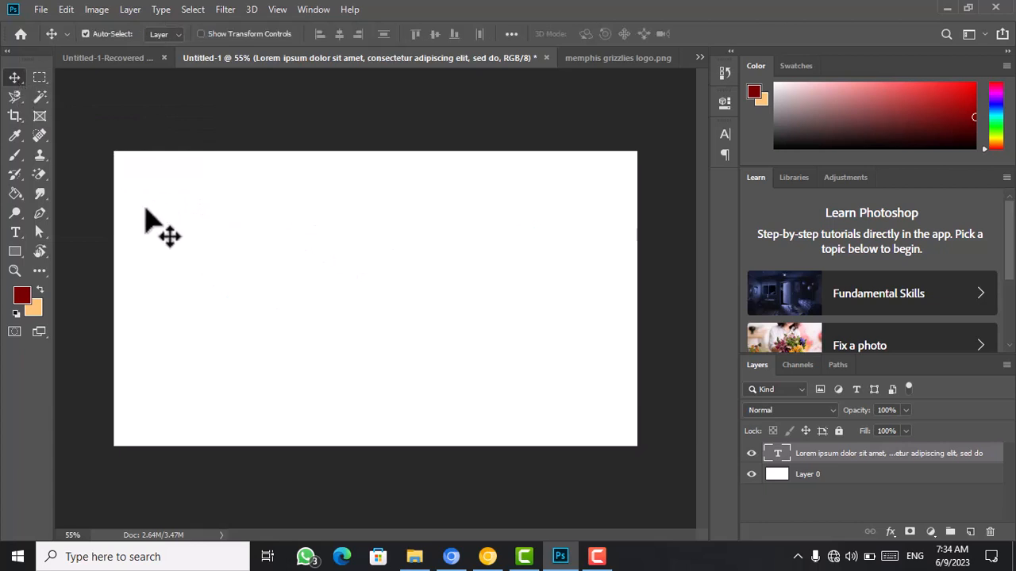
click(41, 211)
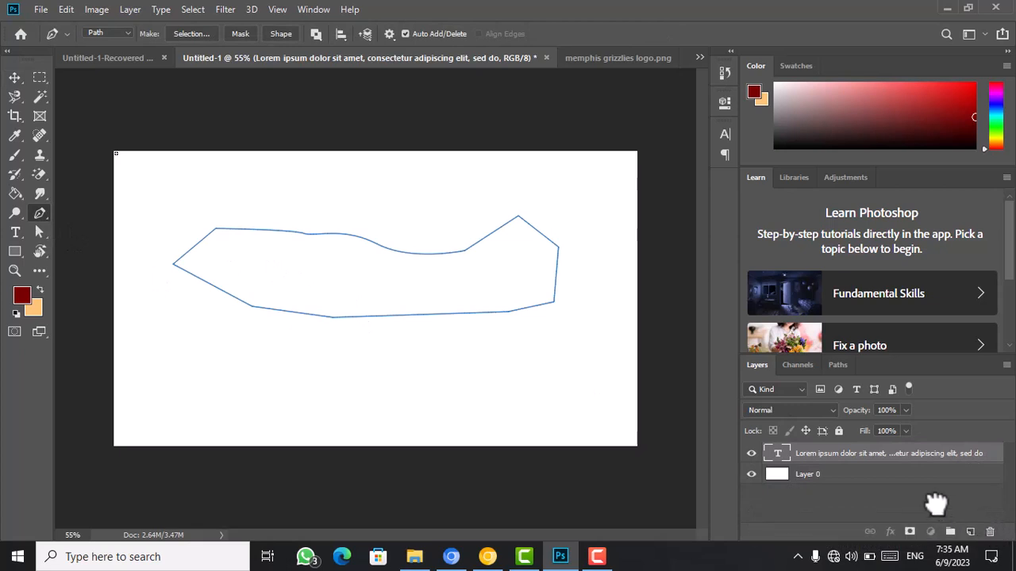
key(Delete)
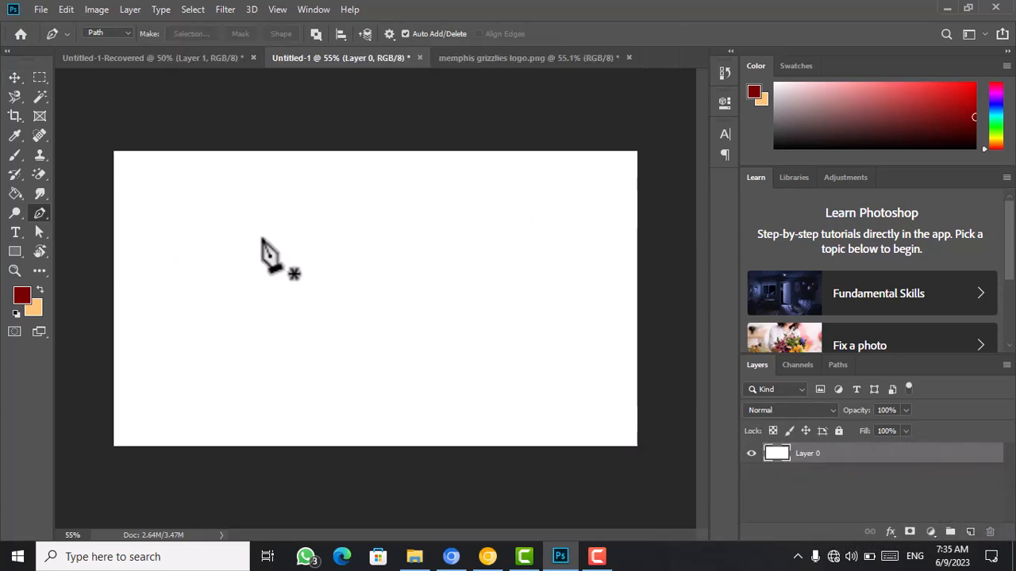
Draw a closed eight-point polygon with straight segments in the middle of the canvas using the Pen tool in Path mode.
click(216, 271)
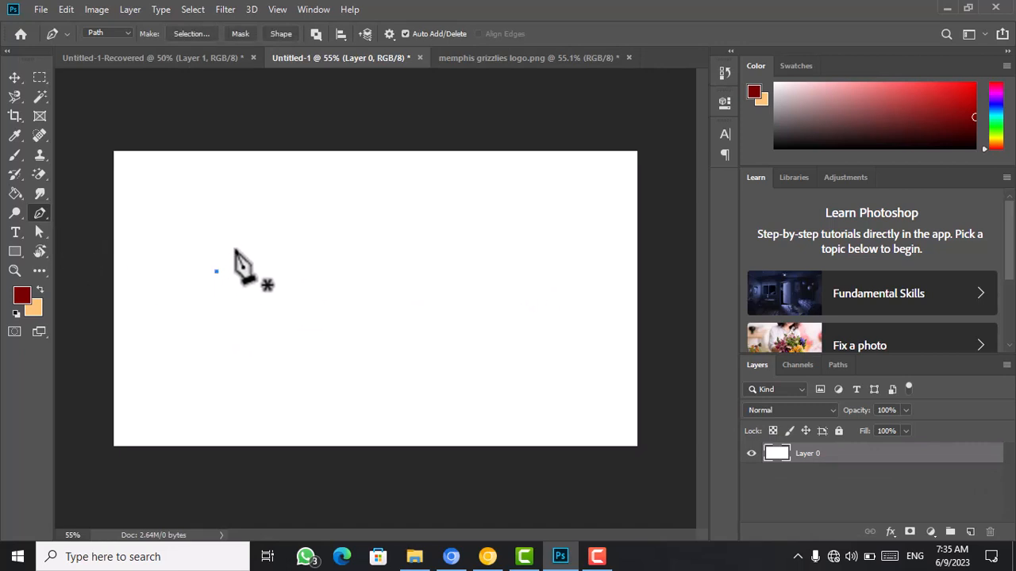
click(239, 242)
click(286, 239)
click(397, 244)
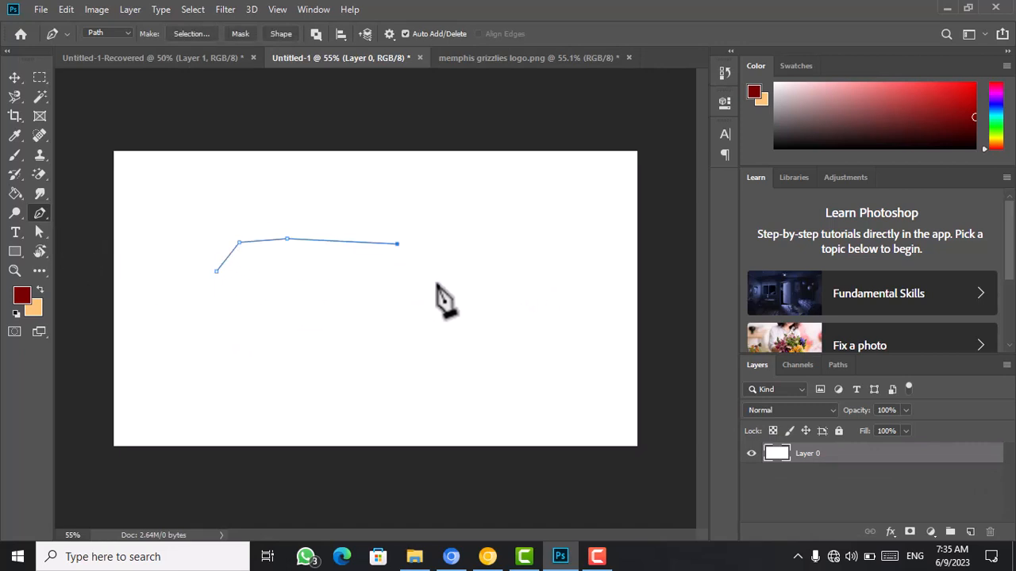
click(436, 283)
click(403, 333)
click(334, 323)
click(255, 290)
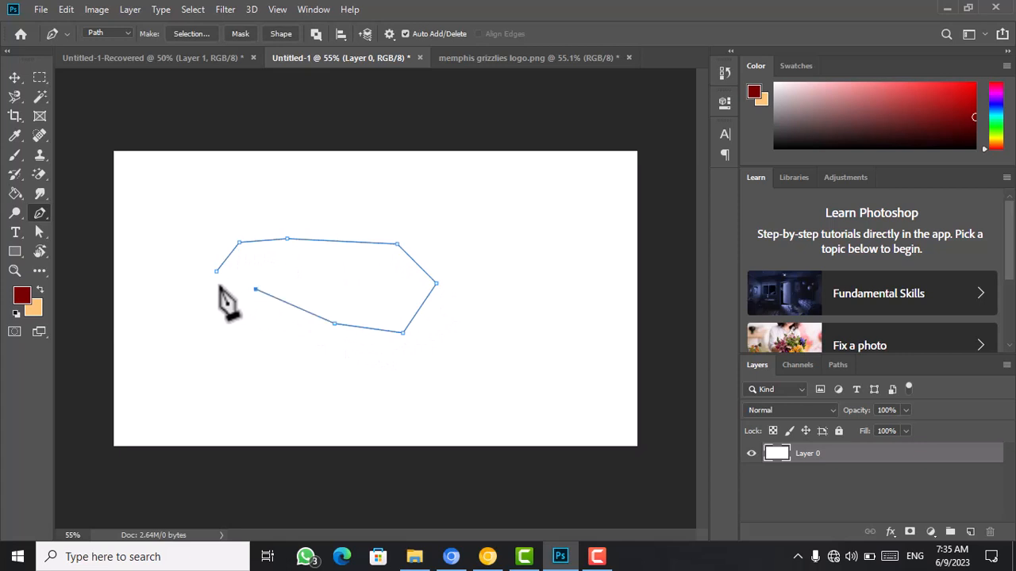
click(215, 271)
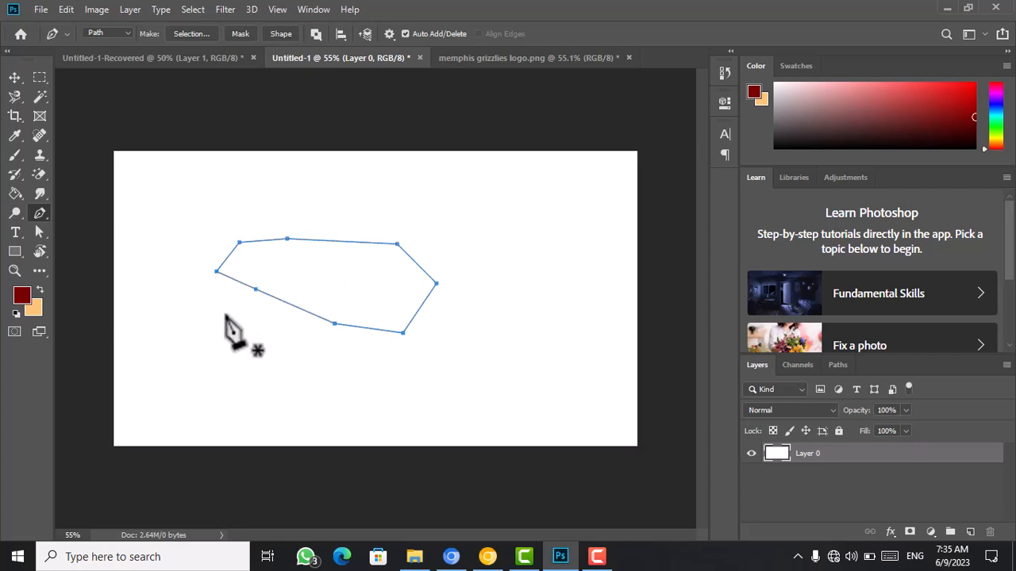
mouse_move(977, 452)
mouse_down()
mouse_move(991, 537)
mouse_move(988, 446)
mouse_up()
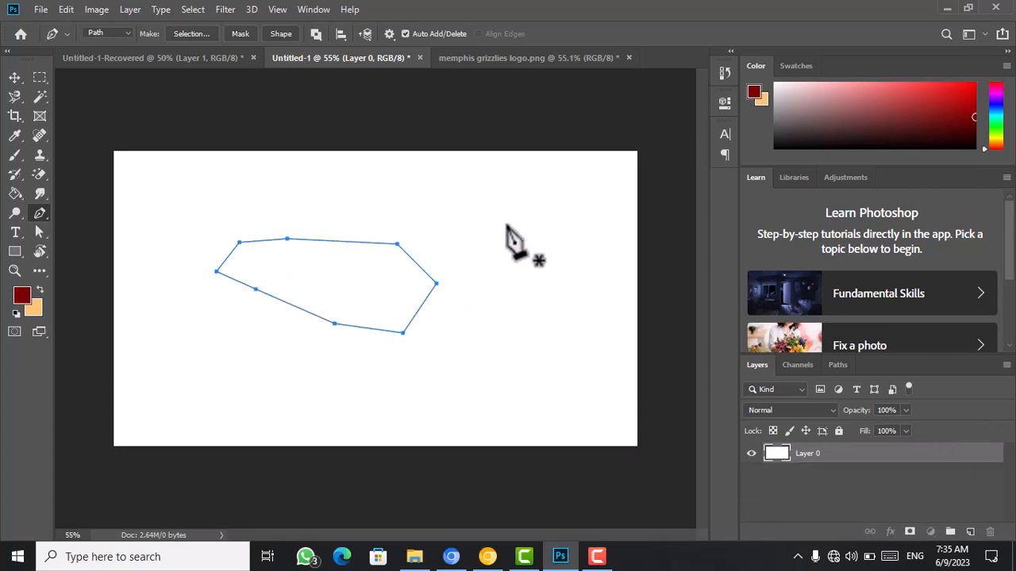
Draw an arched path segment at the canvas's upper right, try a segment back to near its start, and undo that segment.
click(455, 189)
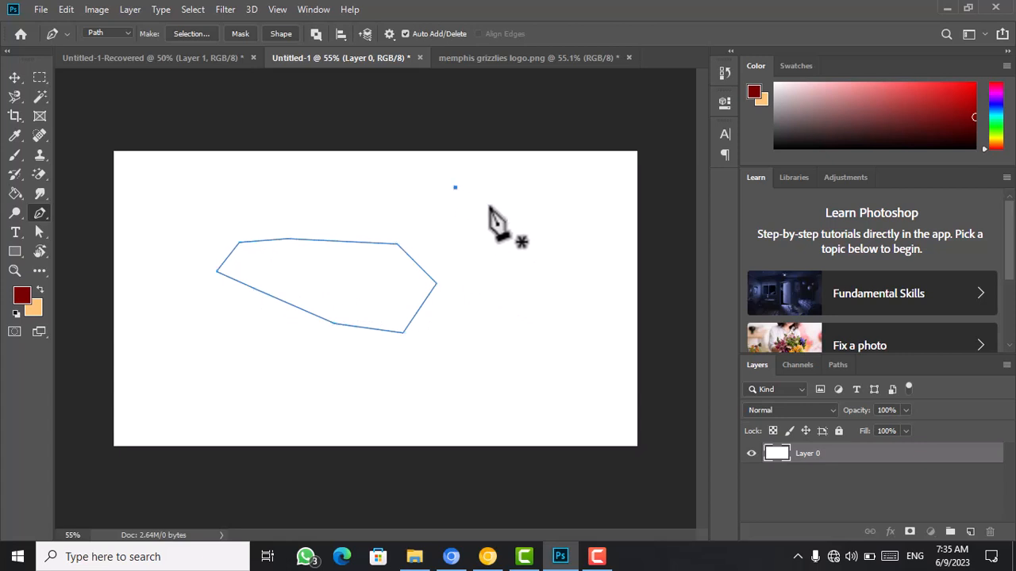
click(577, 266)
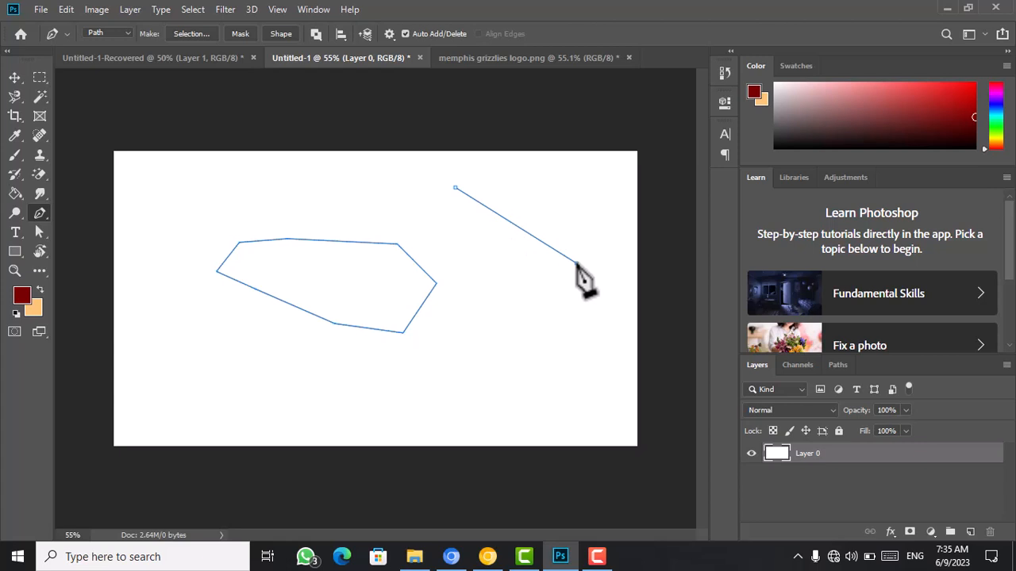
drag(577, 264, 582, 384)
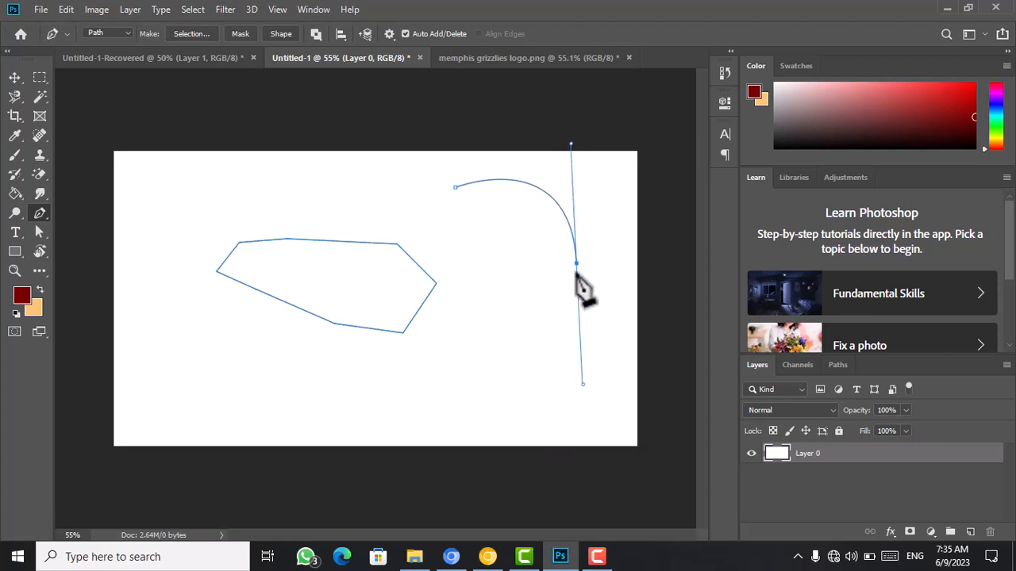
click(453, 198)
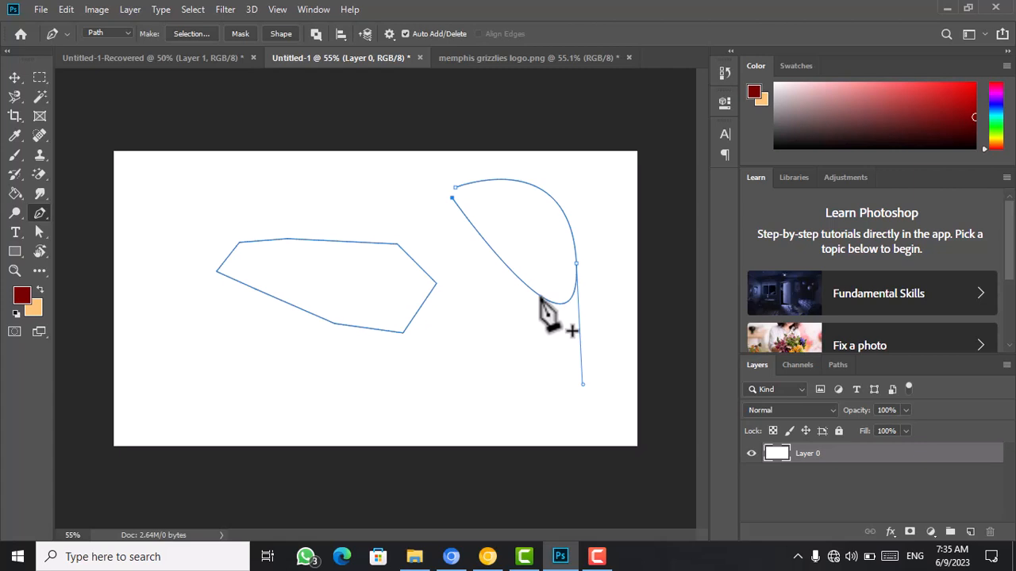
key(ctrl+z)
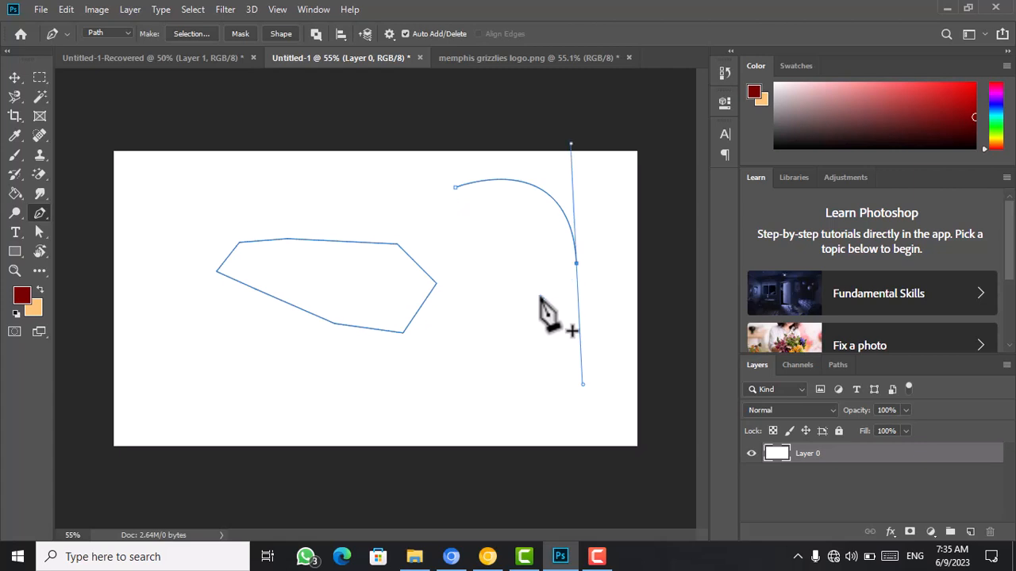
Retract the outgoing direction handle at the arc's end anchor and close the path with an opposing curve into a leaf outline.
click(576, 262)
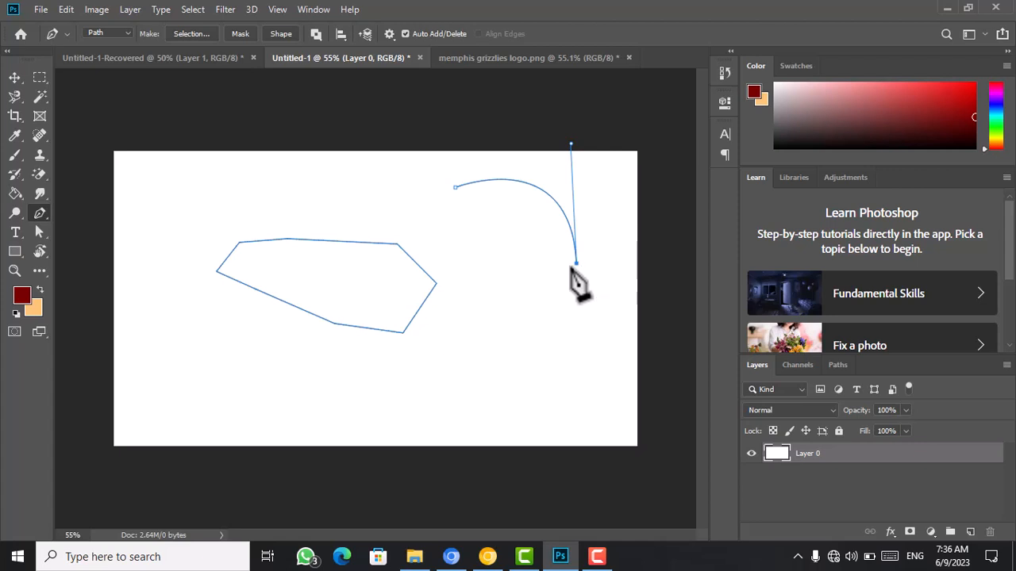
click(583, 387)
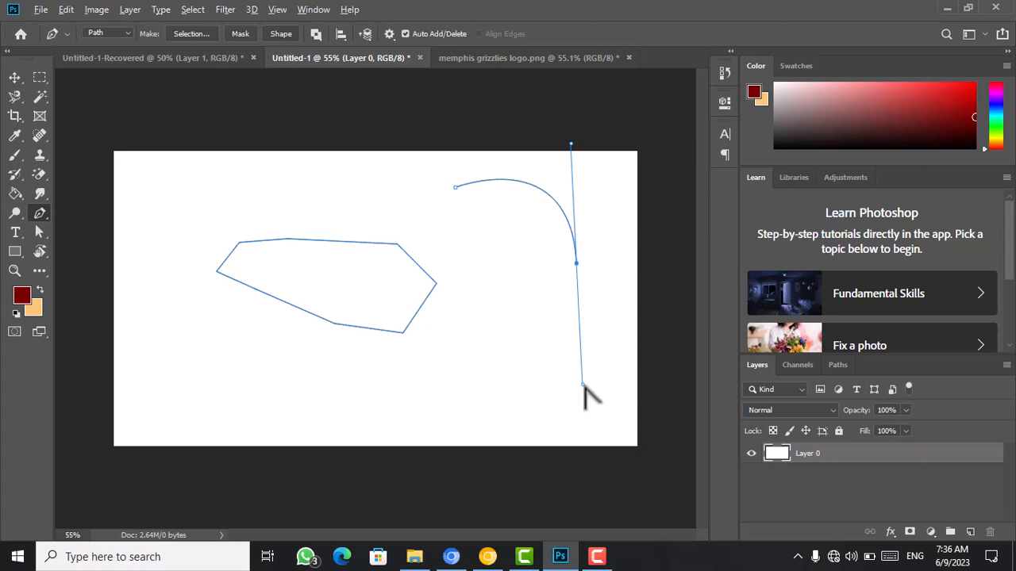
drag(583, 387, 579, 266)
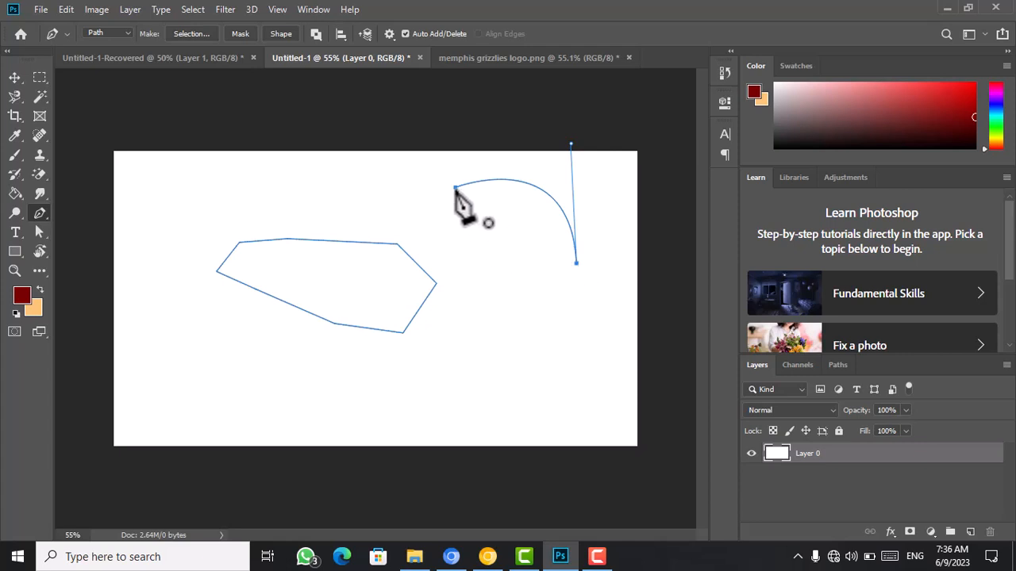
drag(455, 188, 449, 95)
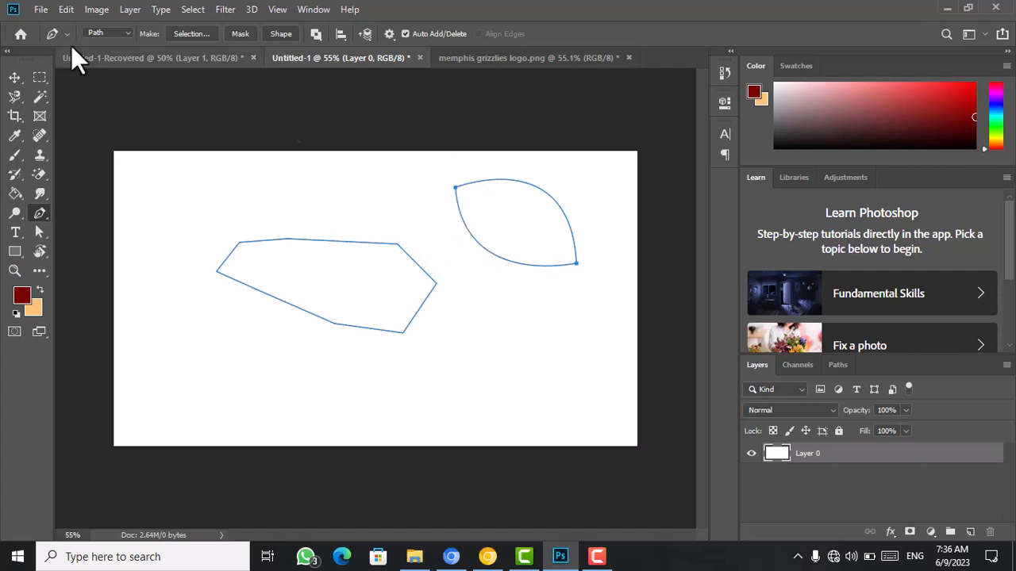
Draw a closed upright leaf with a dark red fill near the canvas centre using the Pen tool in Shape mode.
click(125, 31)
click(107, 46)
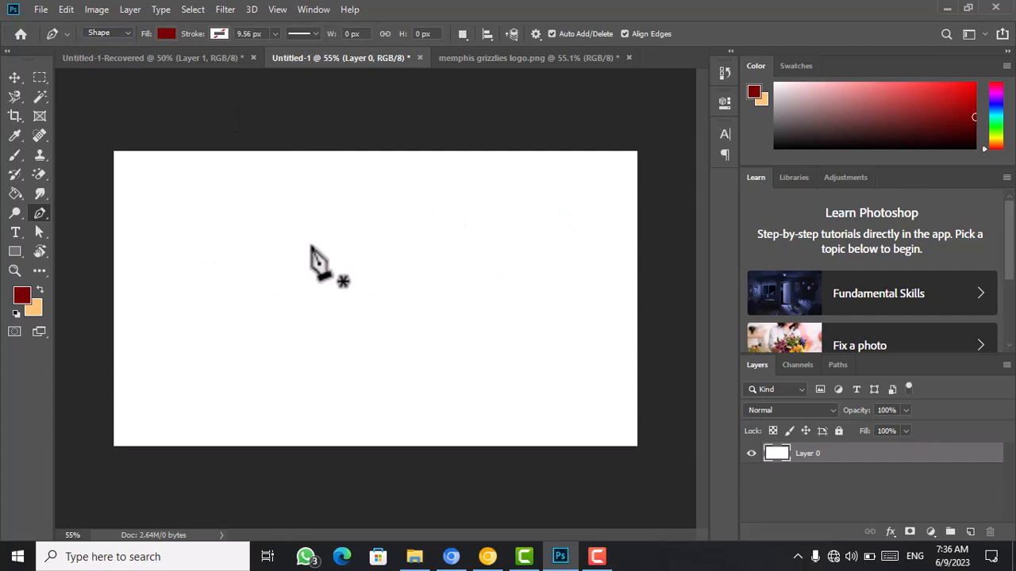
click(341, 215)
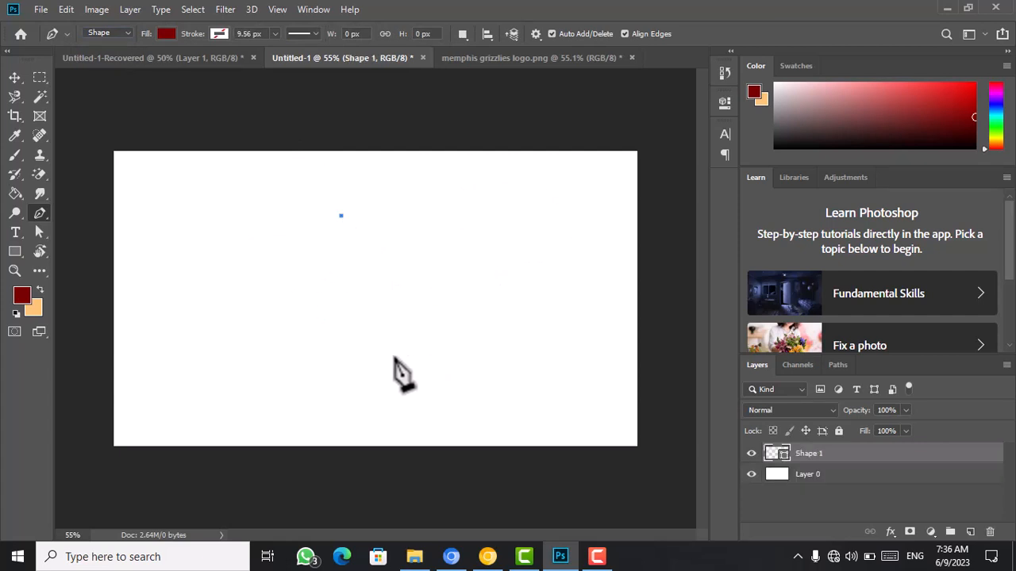
drag(361, 321, 320, 392)
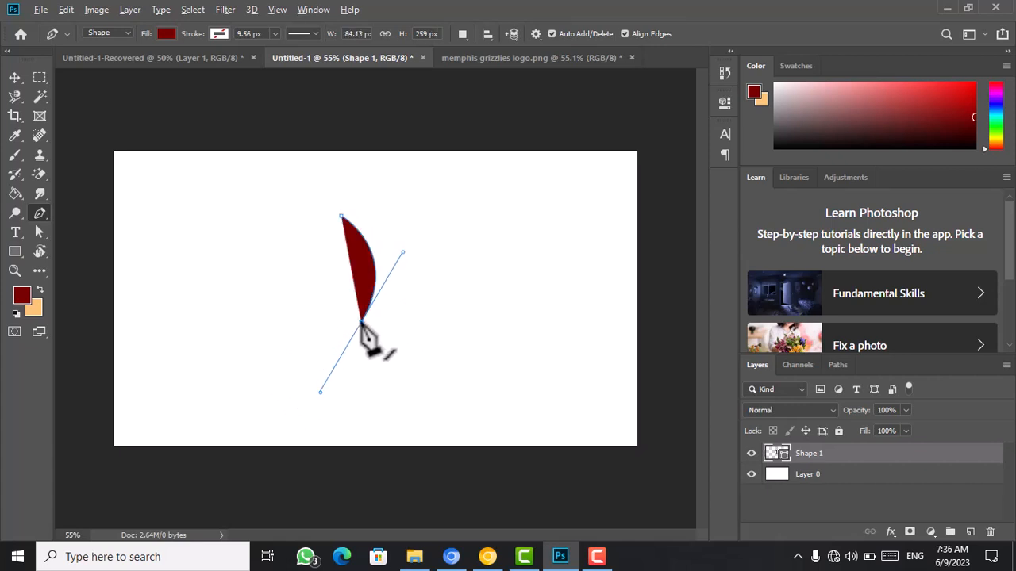
click(361, 322)
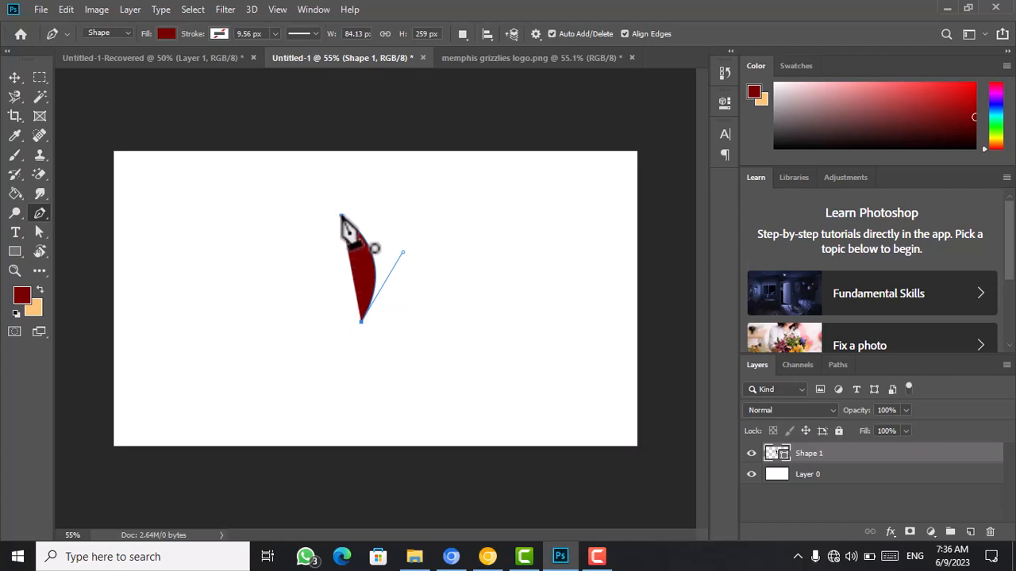
drag(341, 216, 378, 148)
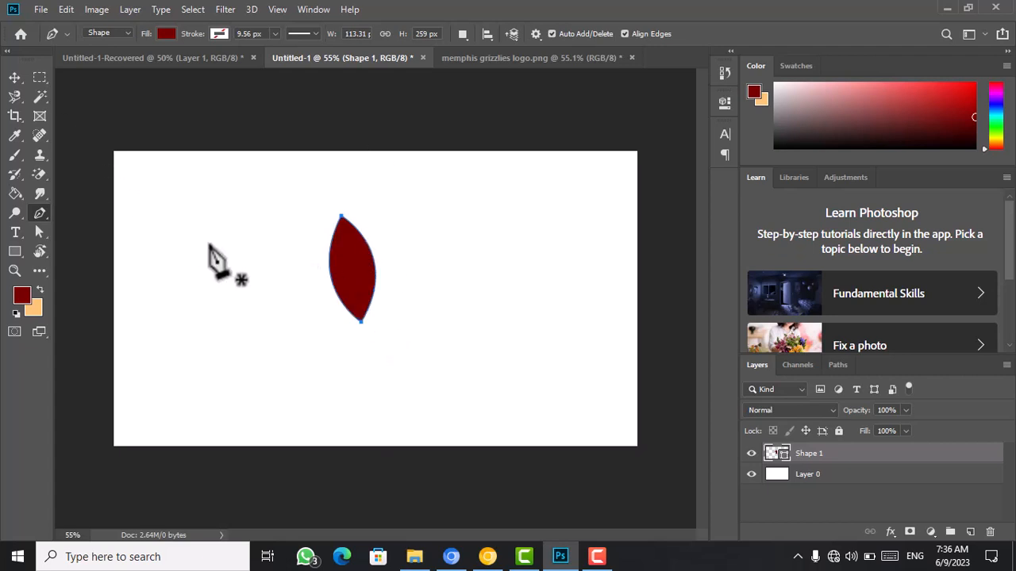
Move the dark red leaf shape to the left part of the canvas.
click(14, 78)
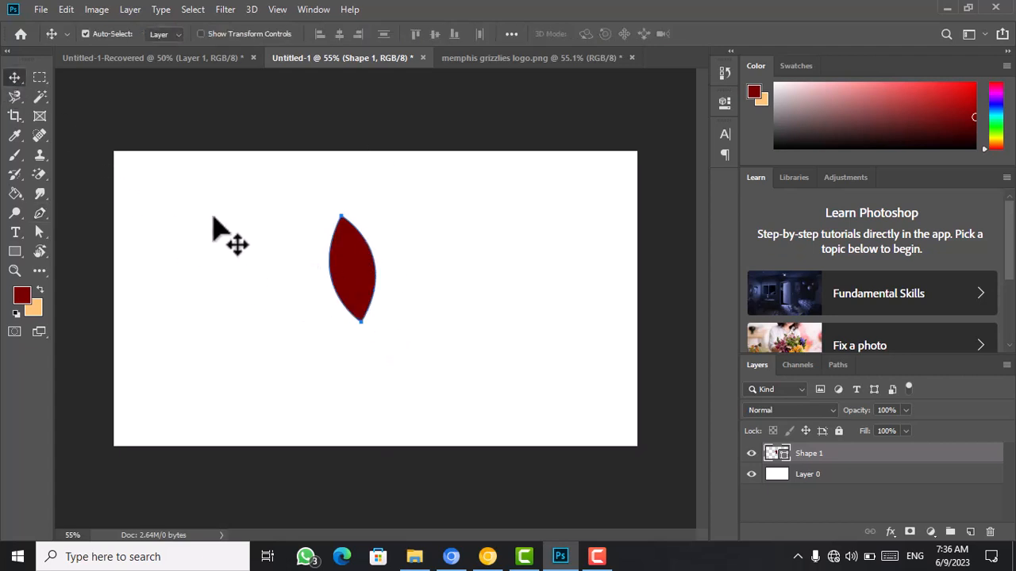
click(226, 234)
drag(364, 282, 219, 292)
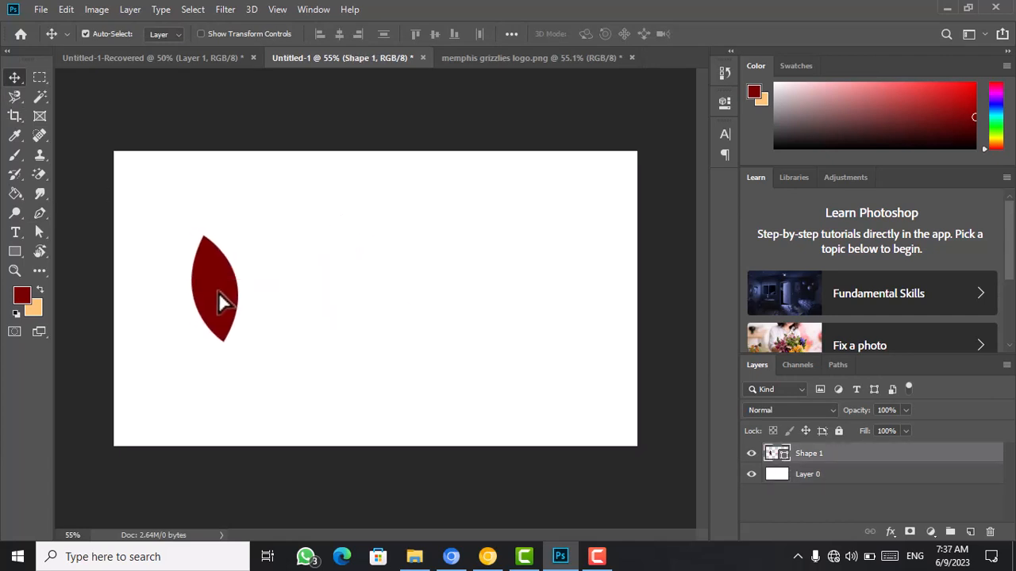
Switch to the memphis grizzlies logo.png document and add a new layer above the background for tracing with the Pen tool.
click(493, 57)
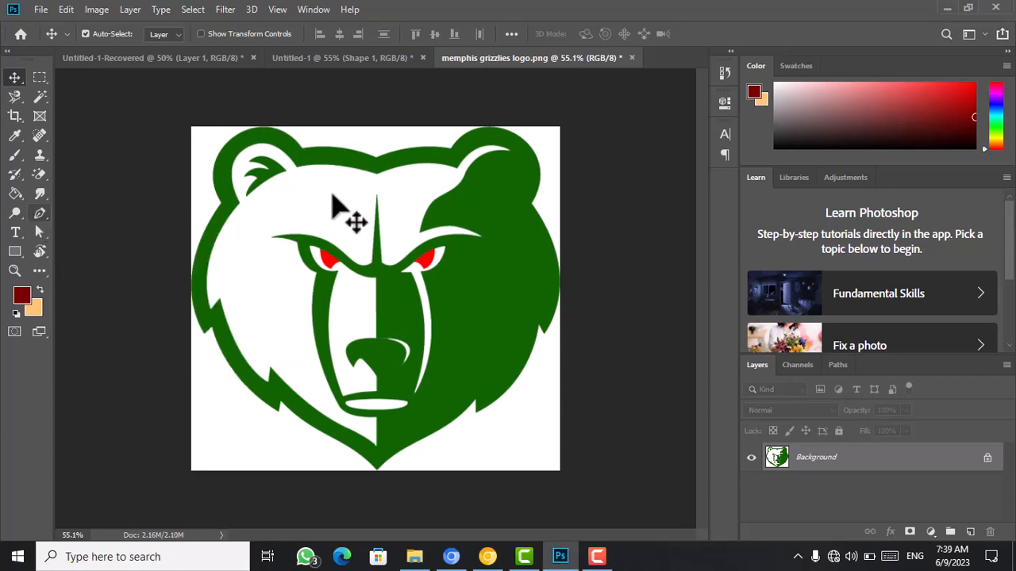
click(38, 213)
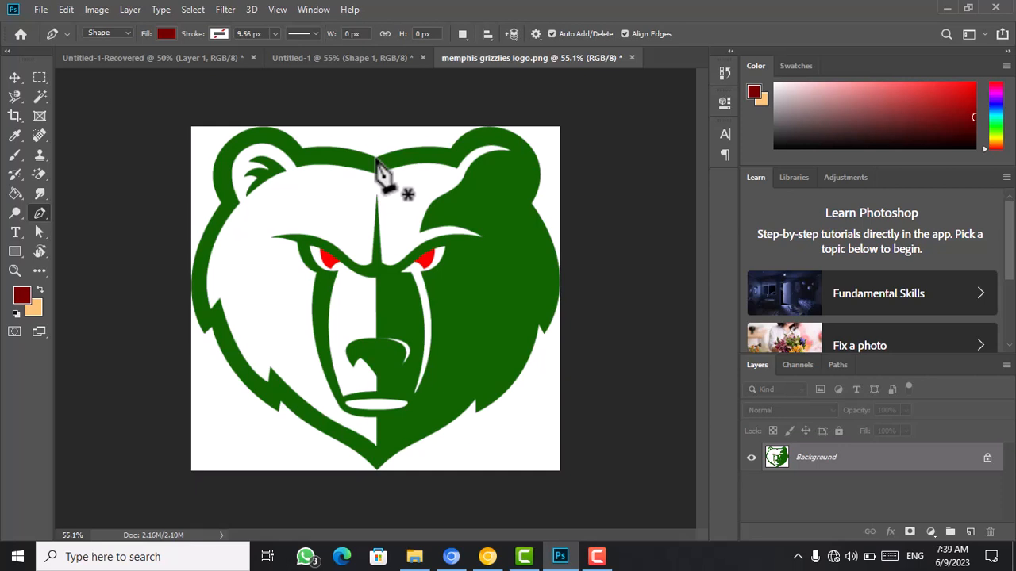
click(970, 531)
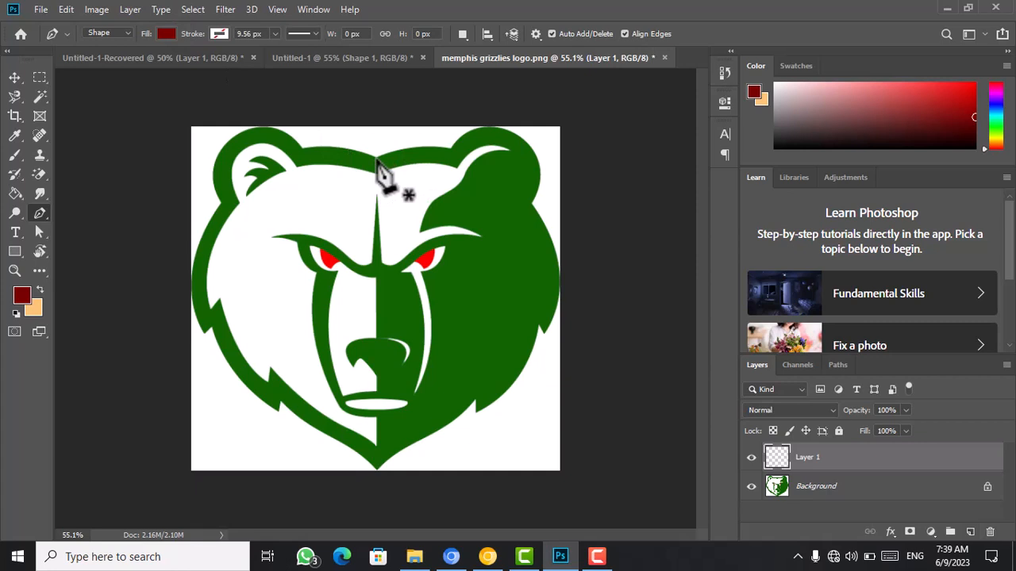
Trace the bear's outline with the Pen tool from the forehead's centre notch around the right ear to its base, retracting the outgoing handle there.
click(376, 159)
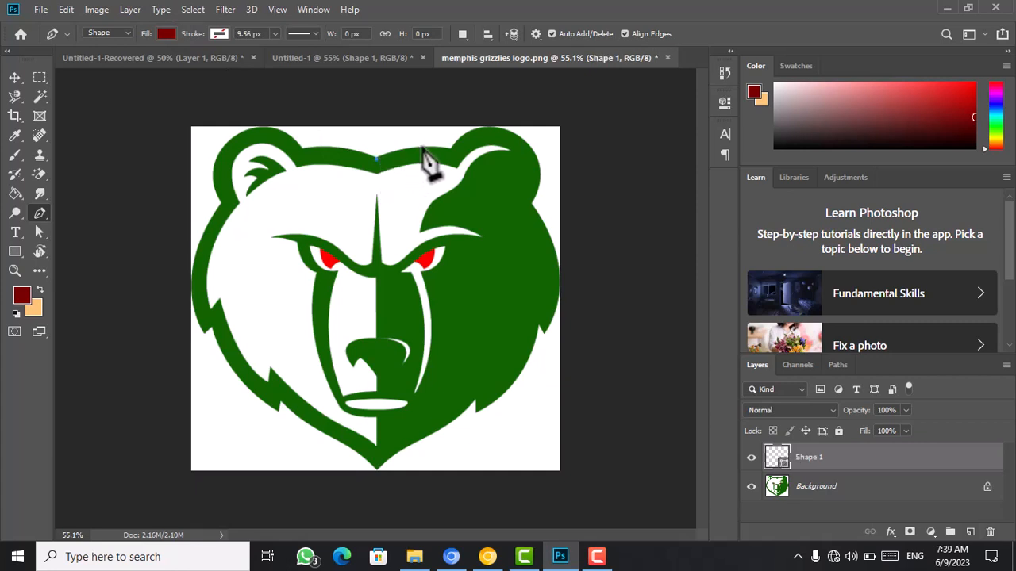
drag(449, 149, 483, 178)
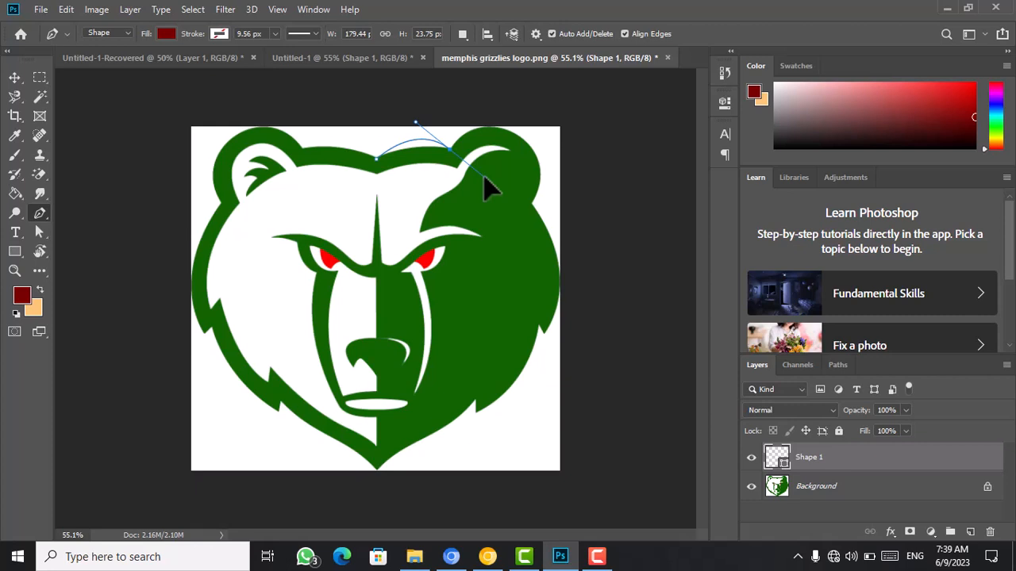
mouse_move(483, 177)
mouse_down()
mouse_move(486, 159)
mouse_move(494, 170)
mouse_move(485, 161)
mouse_up()
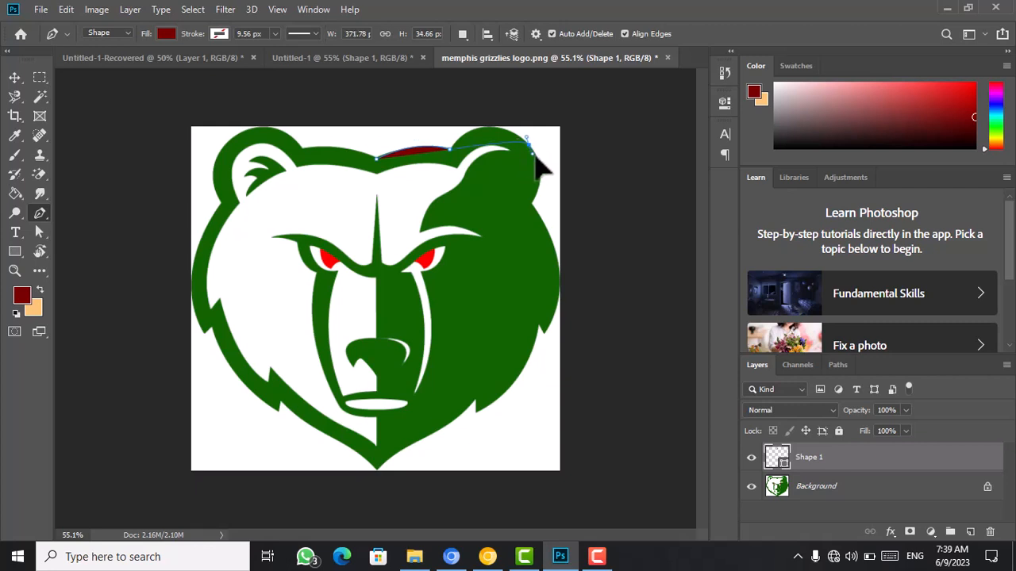
drag(528, 146, 580, 188)
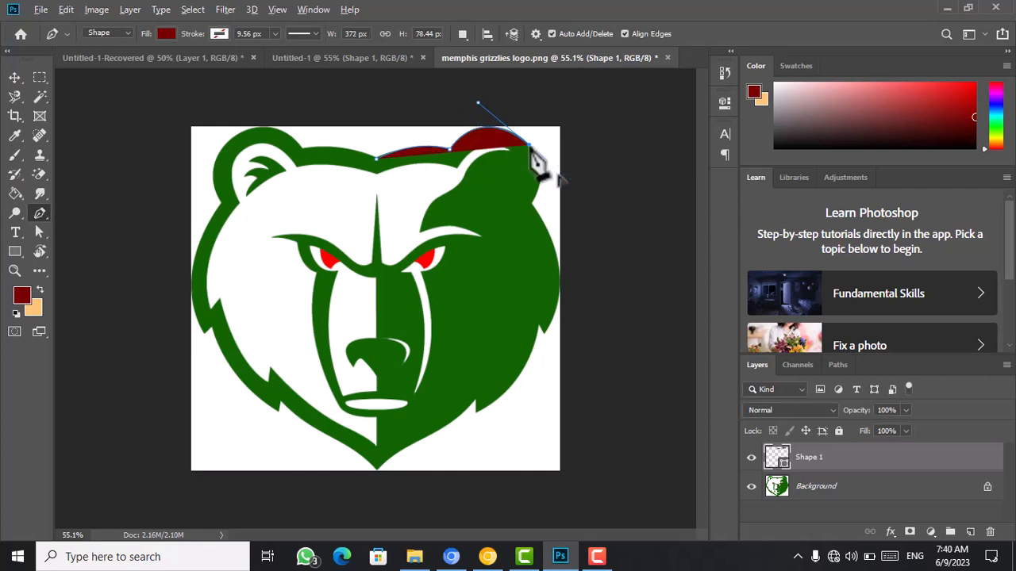
drag(532, 204, 508, 236)
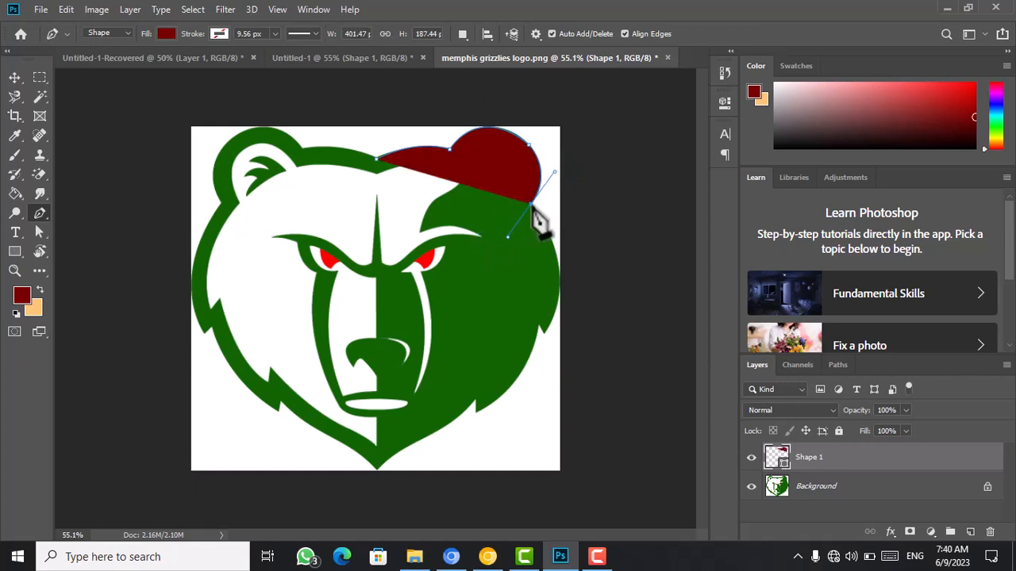
click(532, 205)
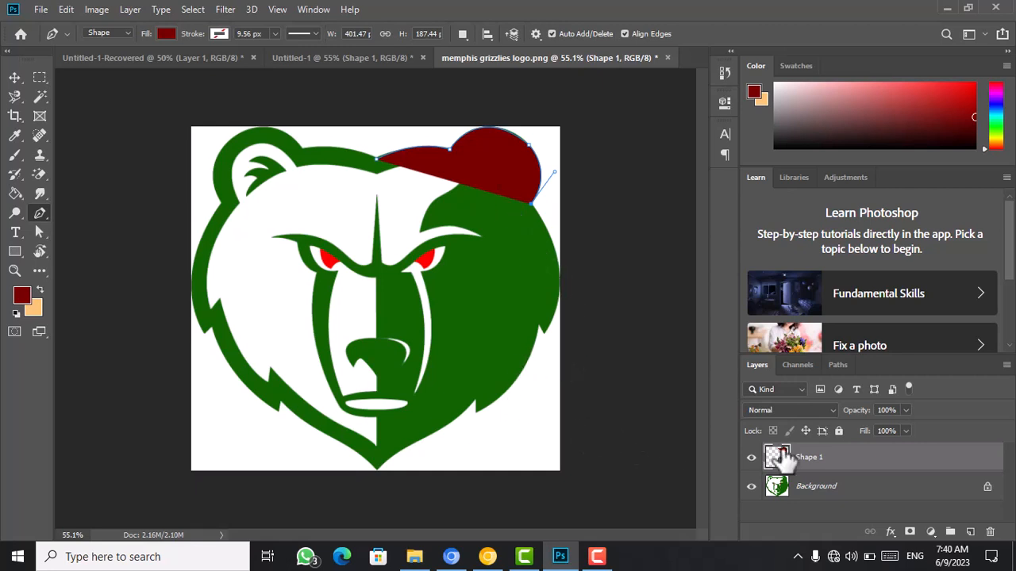
Lower the traced shape's opacity to 25% and continue the outline along the right cheek and its fur notch to the lower-right jaw tuft.
click(906, 410)
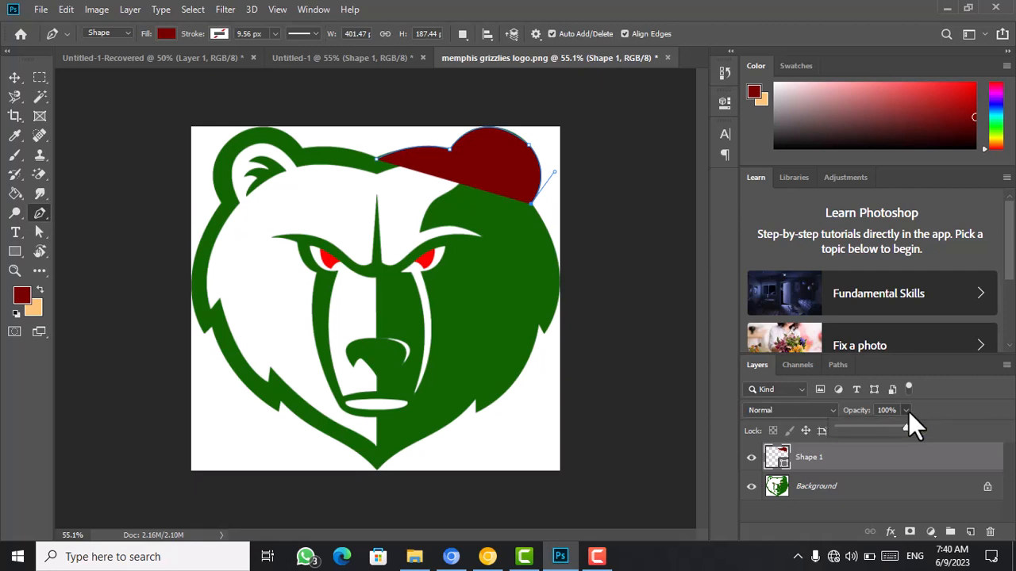
click(864, 426)
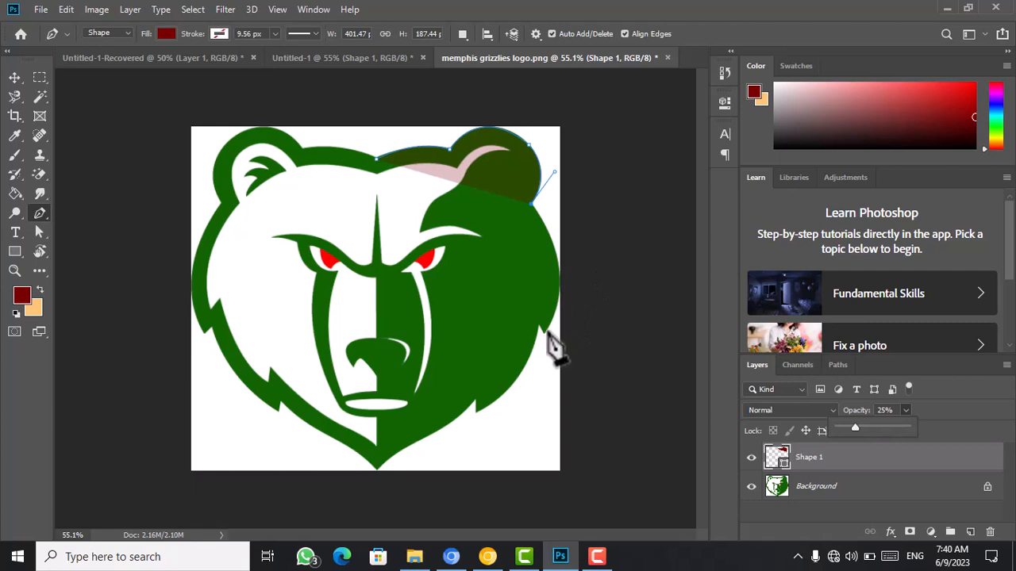
key(ctrl+plus)
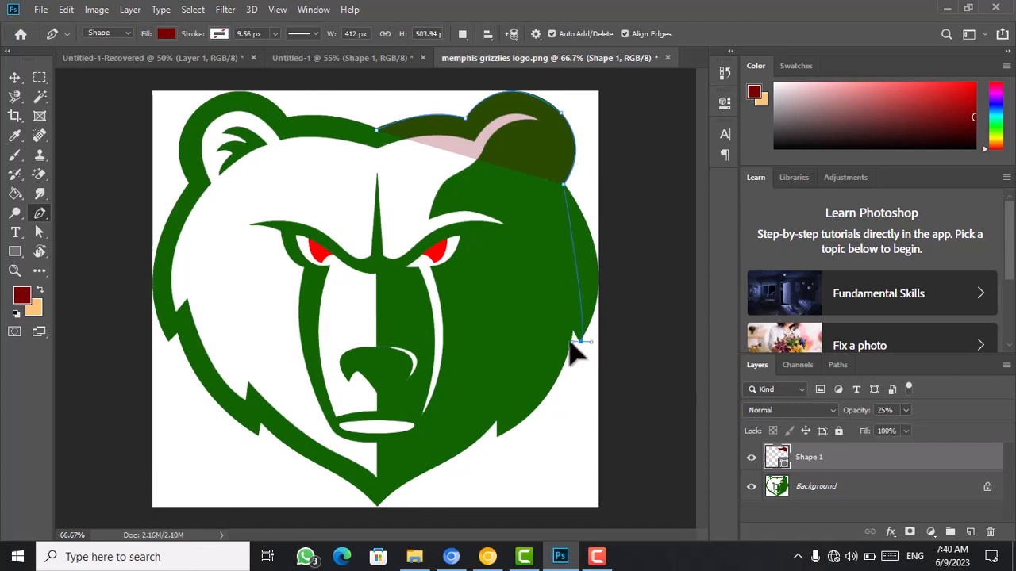
drag(580, 343, 534, 430)
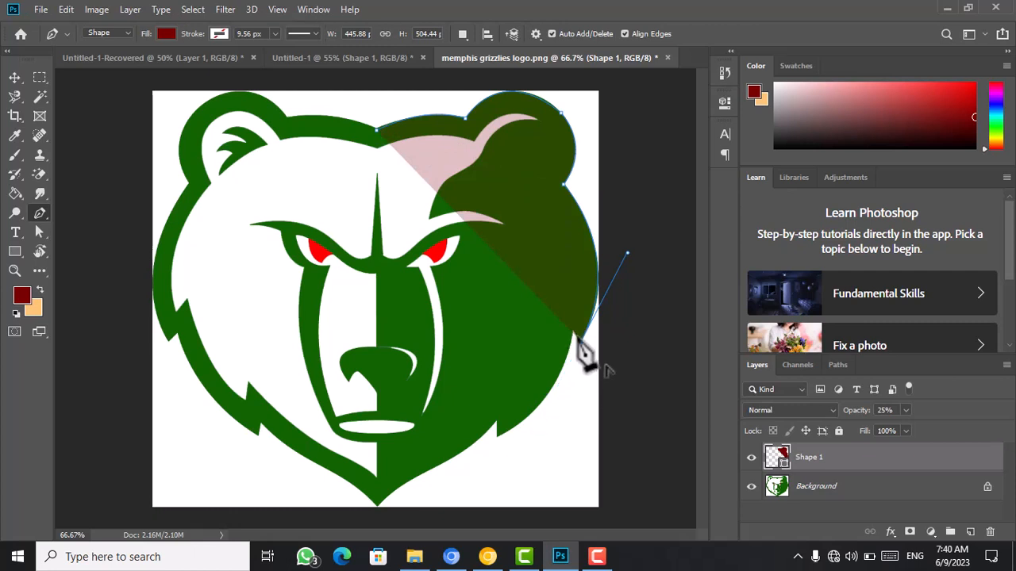
alt+click(581, 342)
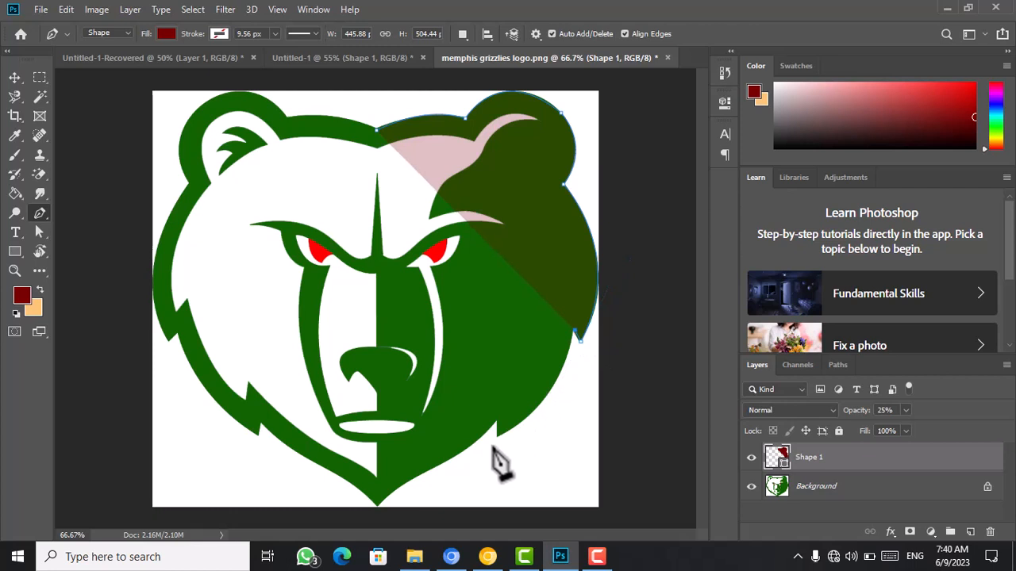
drag(497, 435, 444, 454)
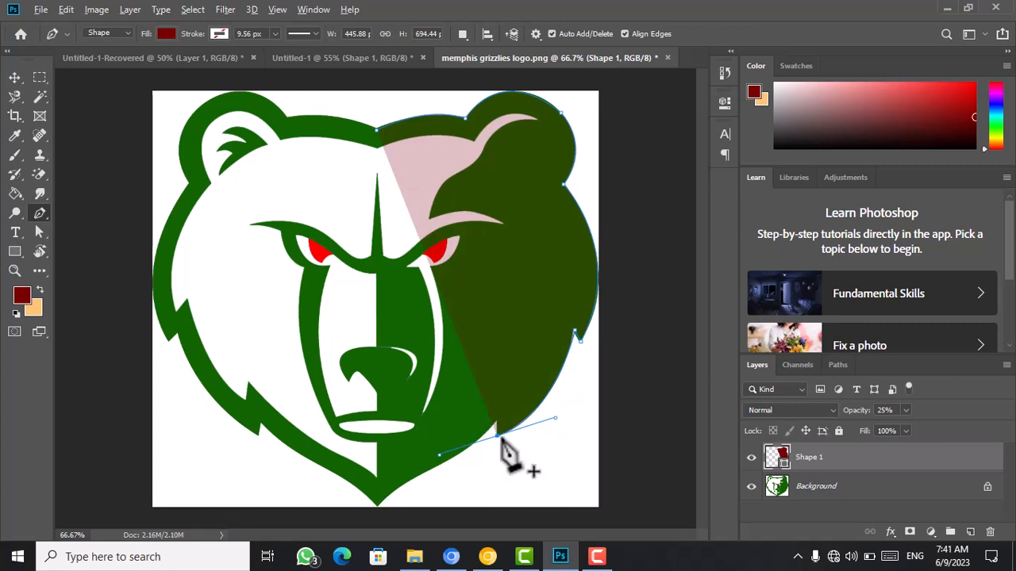
click(497, 435)
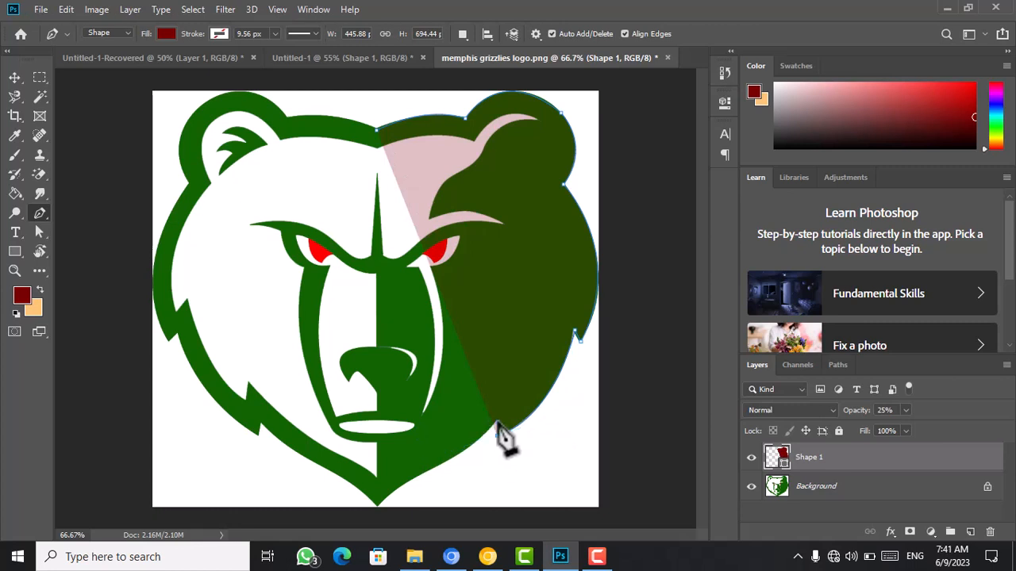
Extend the outline from the lower-right jaw tuft to the chin point, adding a midway anchor to bend the segment along the jaw.
scroll(397, 478, down, 2)
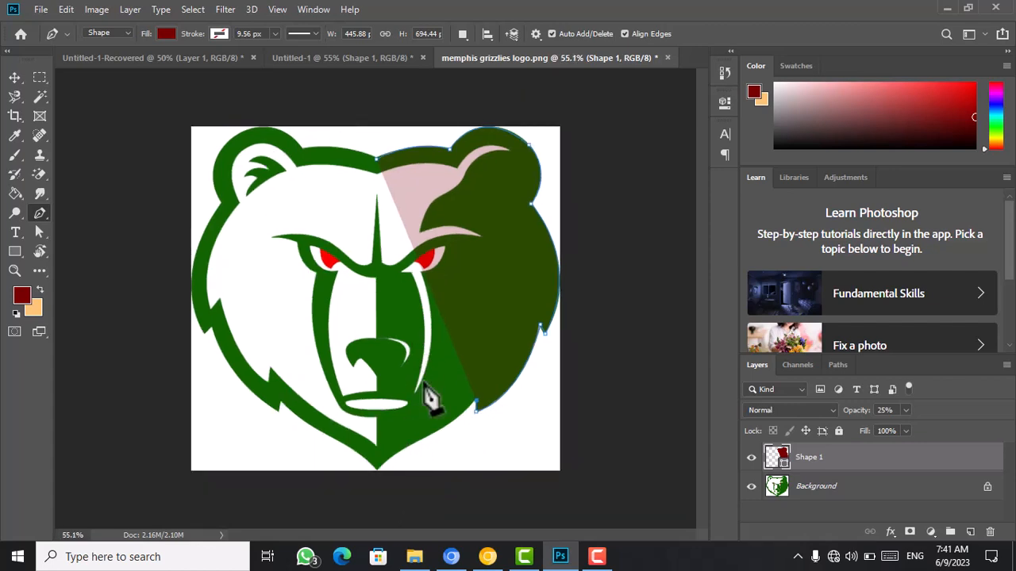
scroll(430, 401, up, 3)
drag(420, 421, 422, 201)
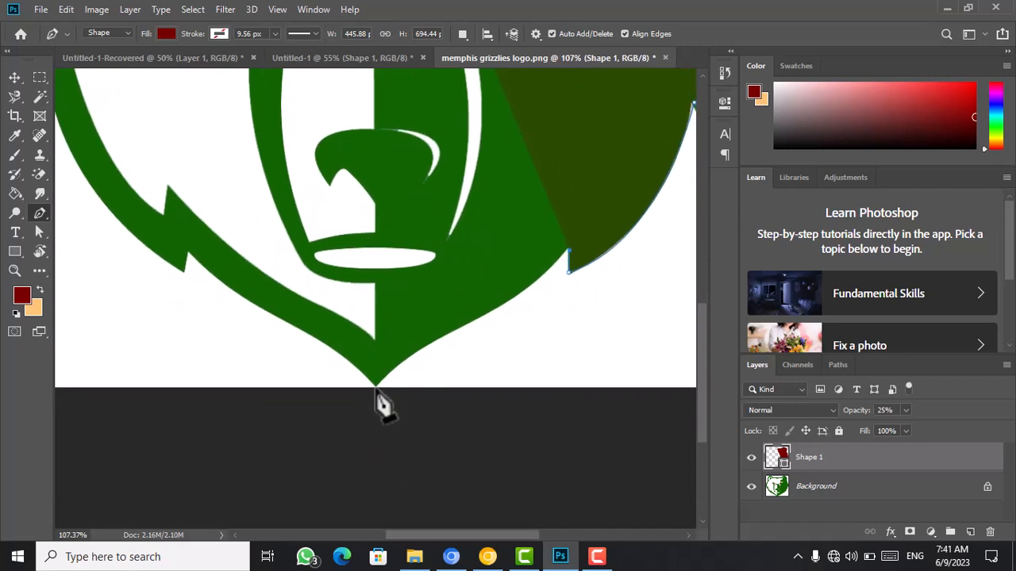
drag(375, 387, 345, 406)
key(ctrl+z)
drag(375, 387, 480, 349)
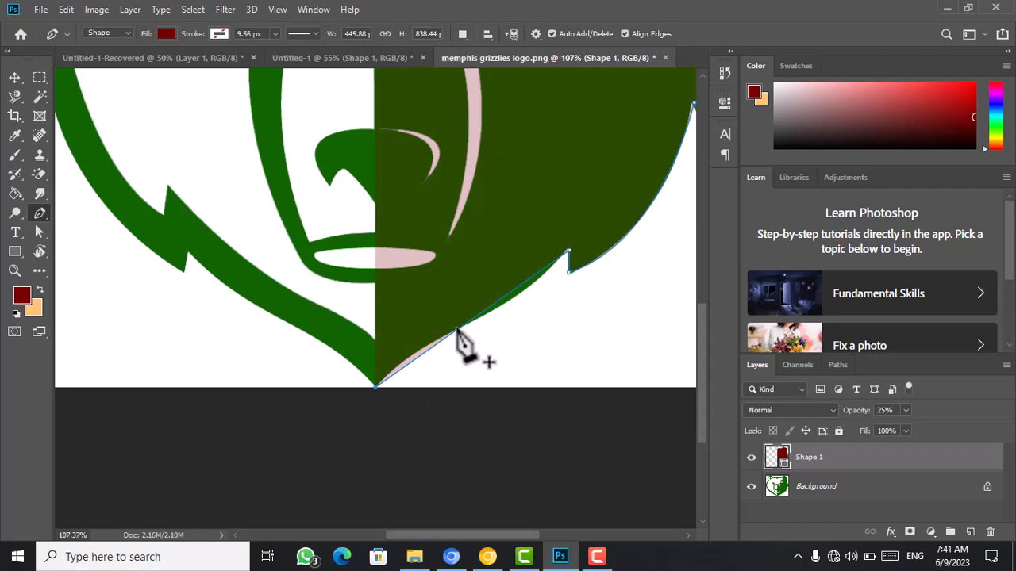
drag(457, 330, 434, 339)
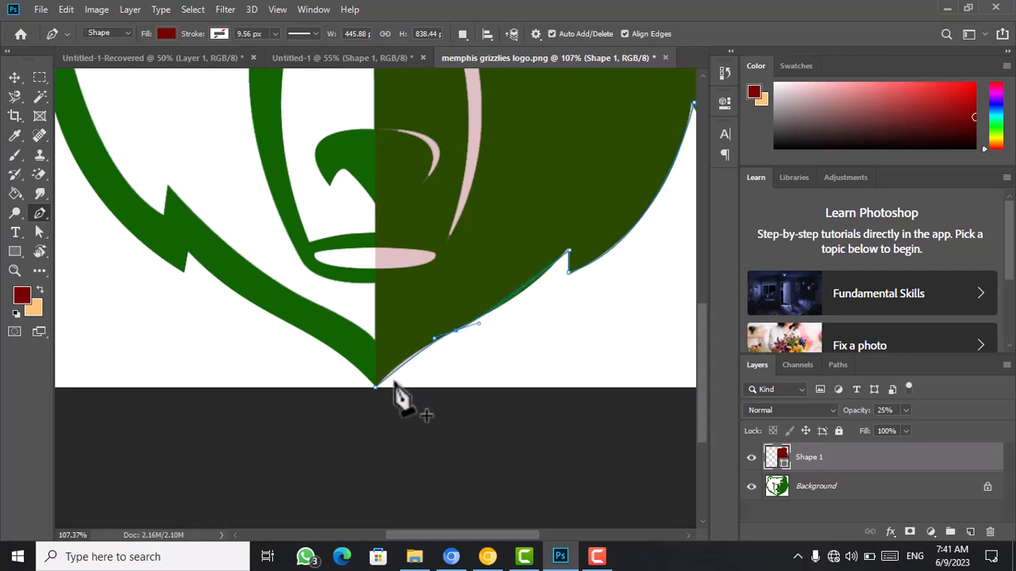
Trace the lower-left jaw from the chin to the left jaw tuft, bending the segment with an added midway anchor.
click(189, 252)
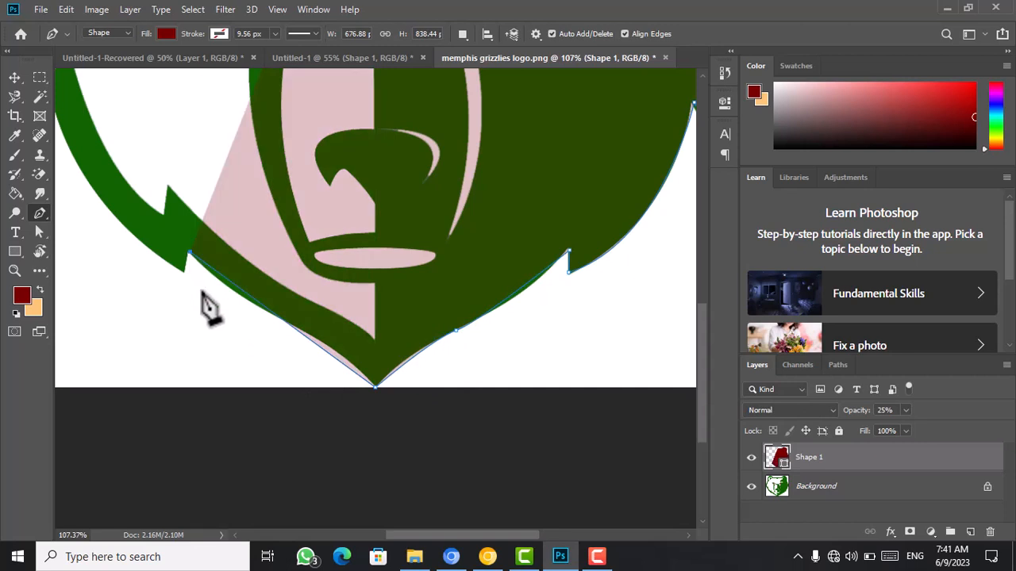
click(288, 325)
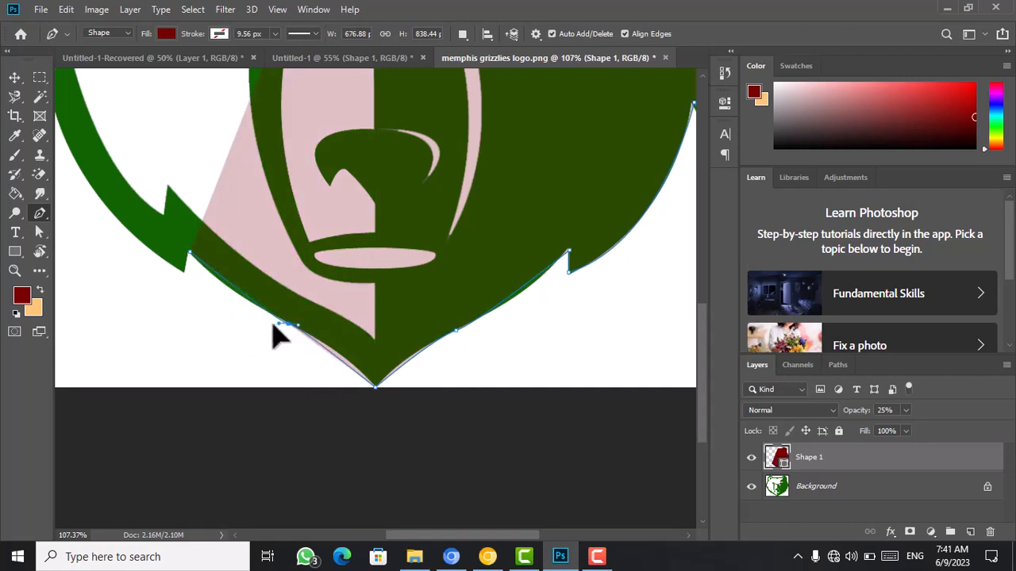
drag(271, 322, 258, 312)
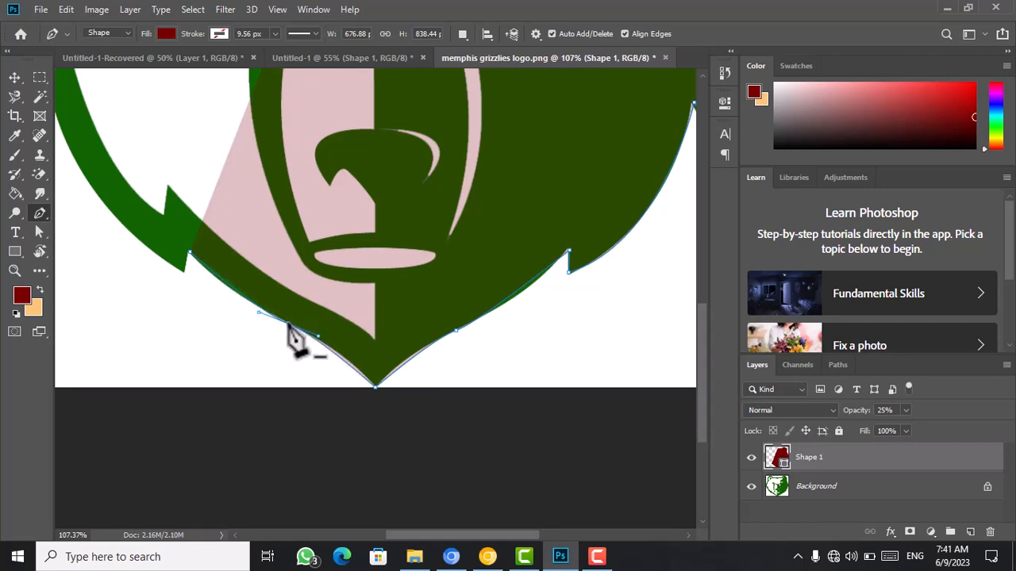
click(184, 272)
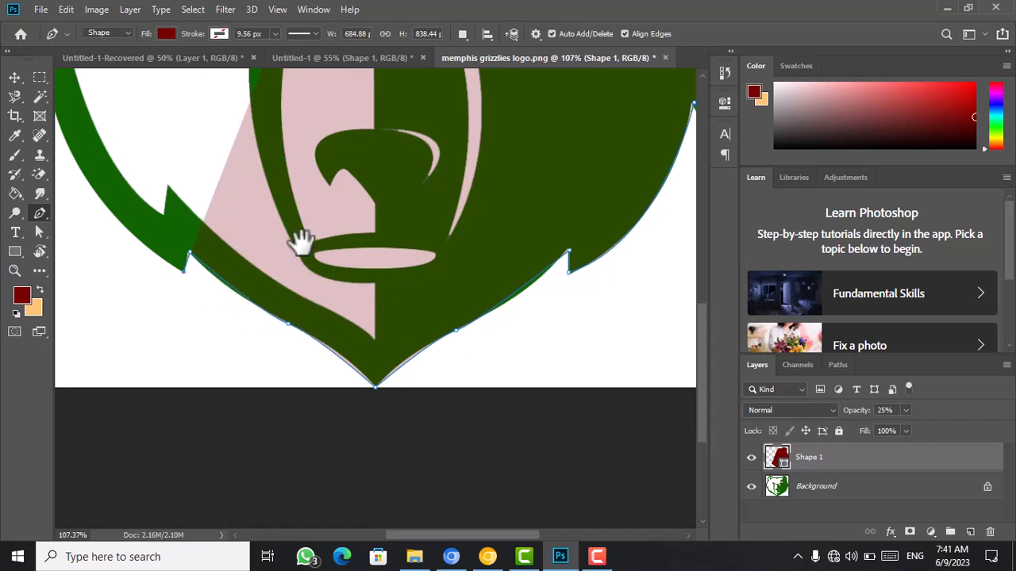
Continue the outline up the left cheek past its fur notch to the left ear's base and retract the outgoing handle there.
drag(294, 239, 526, 426)
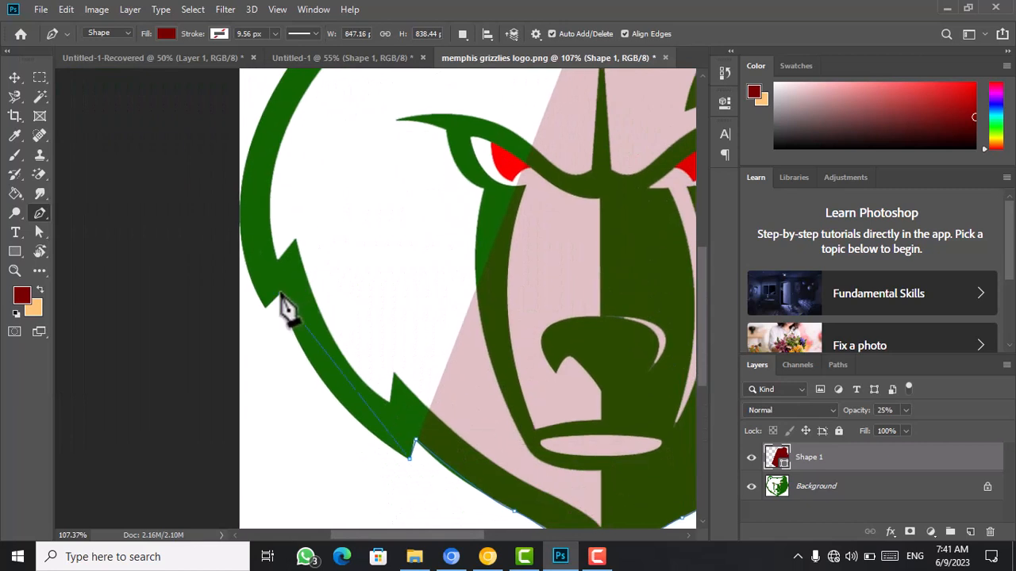
drag(279, 296, 246, 177)
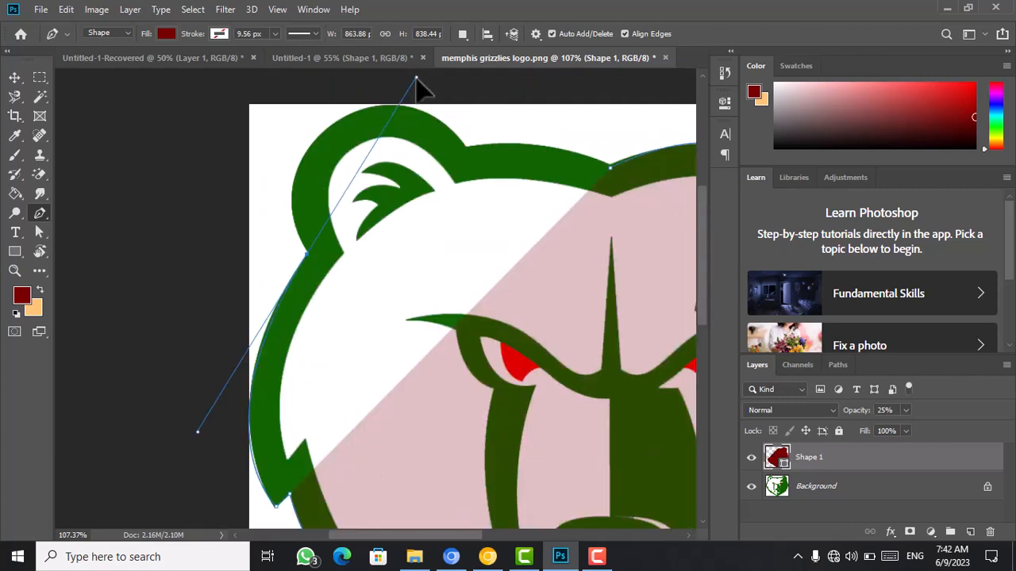
drag(415, 77, 415, 77)
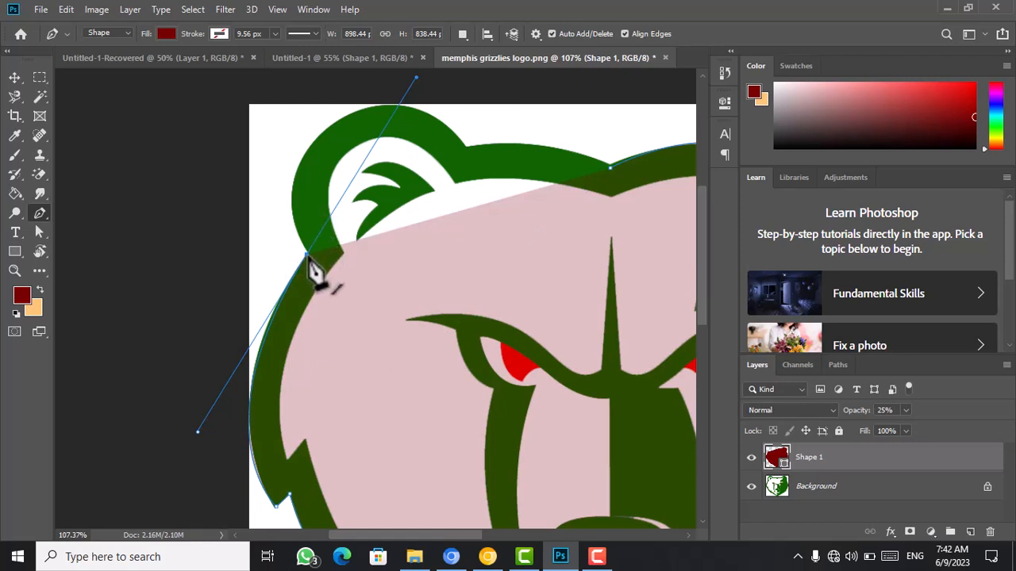
click(306, 254)
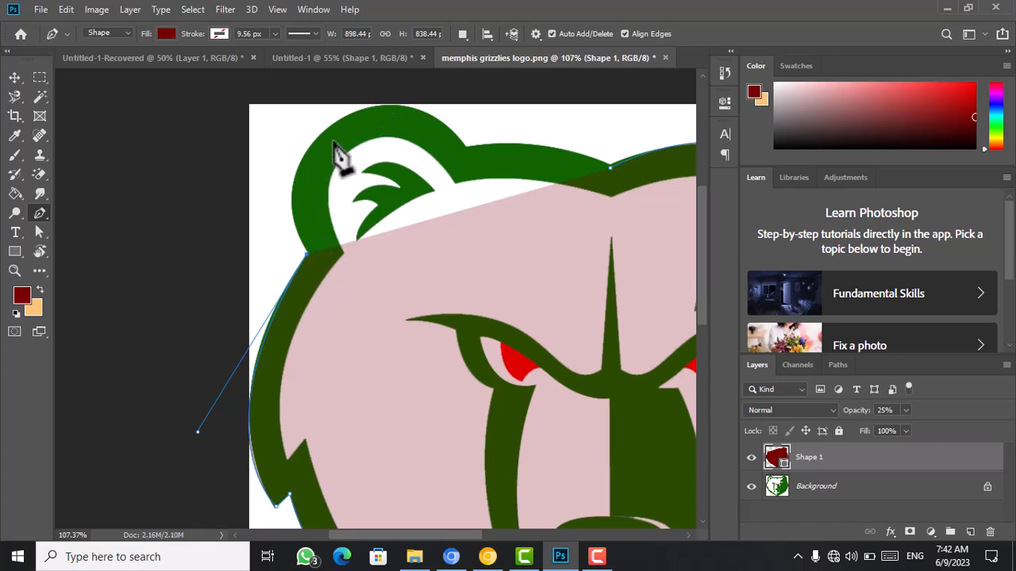
Trace around the left ear and close the outline along the forehead at the starting anchor in the centre notch.
drag(332, 124, 396, 85)
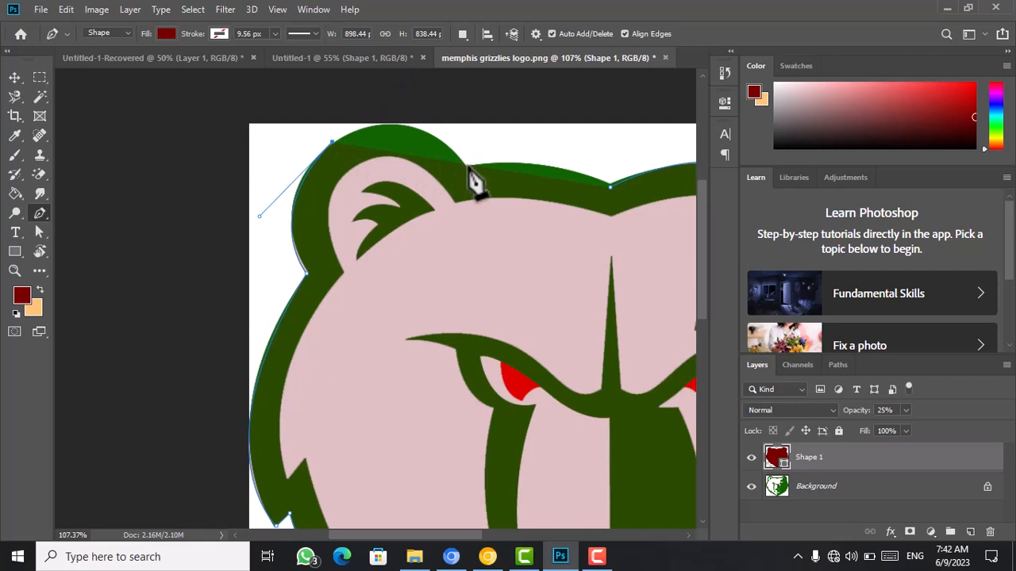
drag(468, 165, 525, 241)
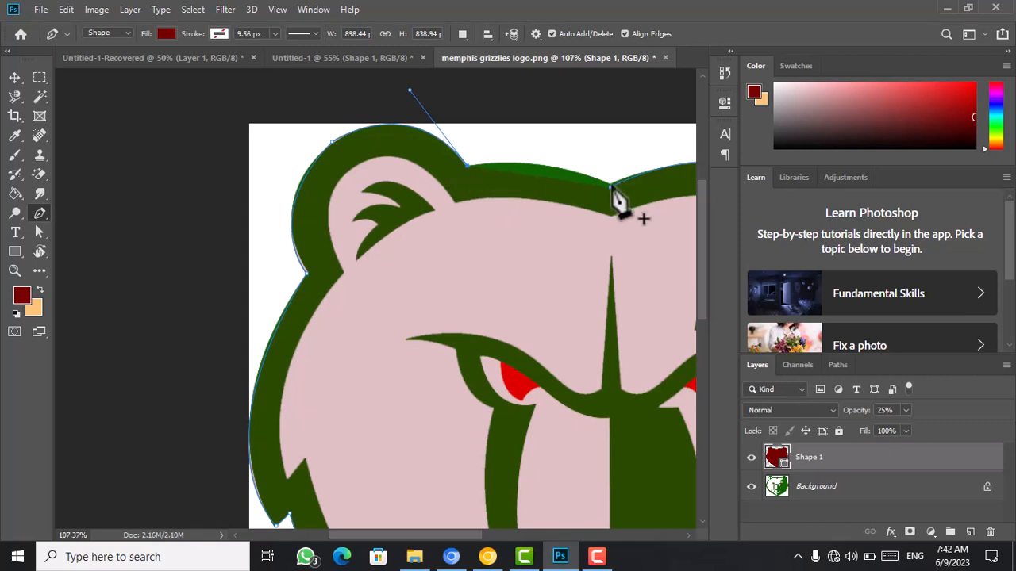
drag(610, 187, 654, 230)
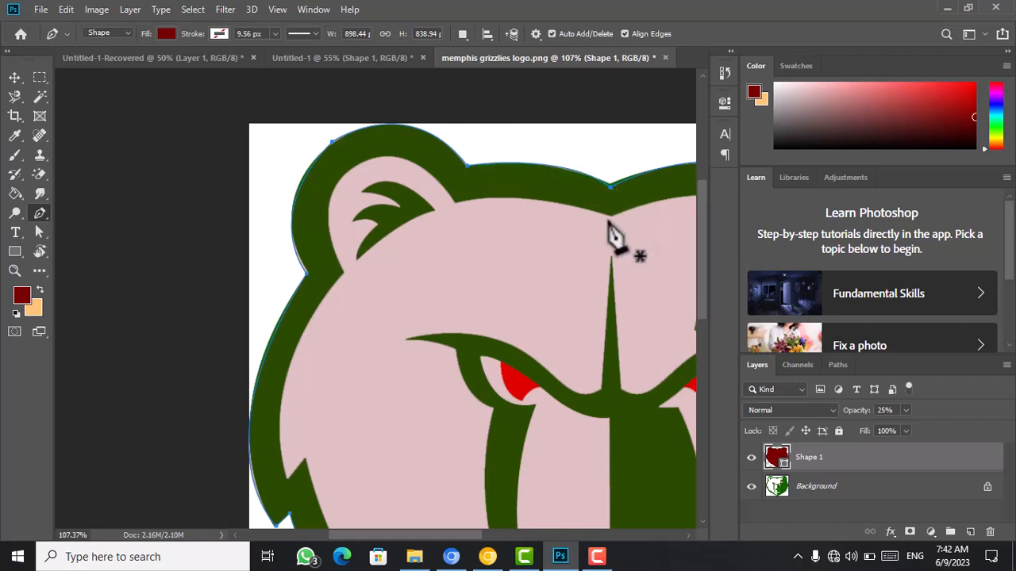
Compare the bear shape with the logo at 100% and 0% opacity, and leave the shape at 78% opacity.
scroll(559, 277, down, 3)
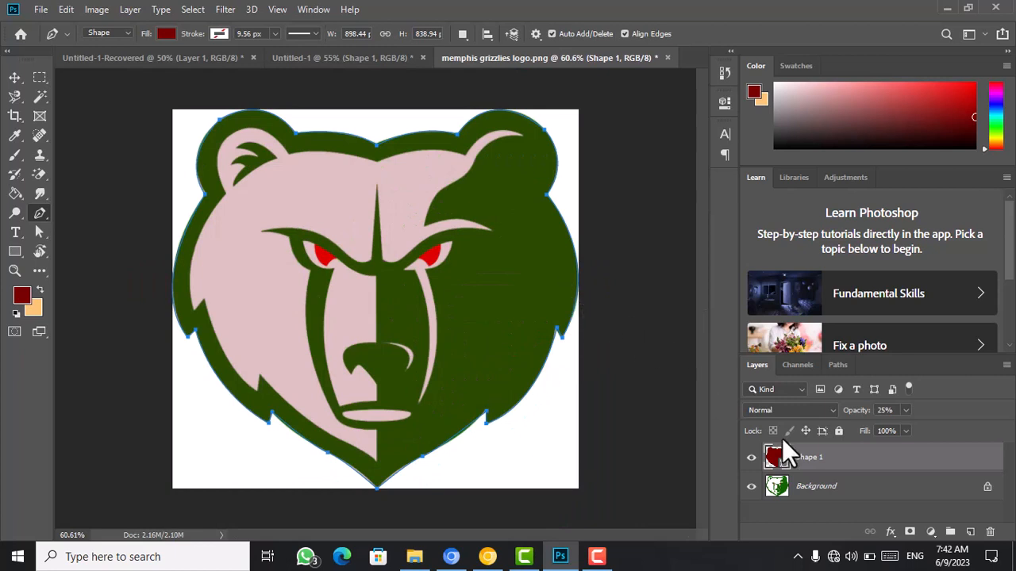
click(906, 409)
drag(900, 429, 1004, 430)
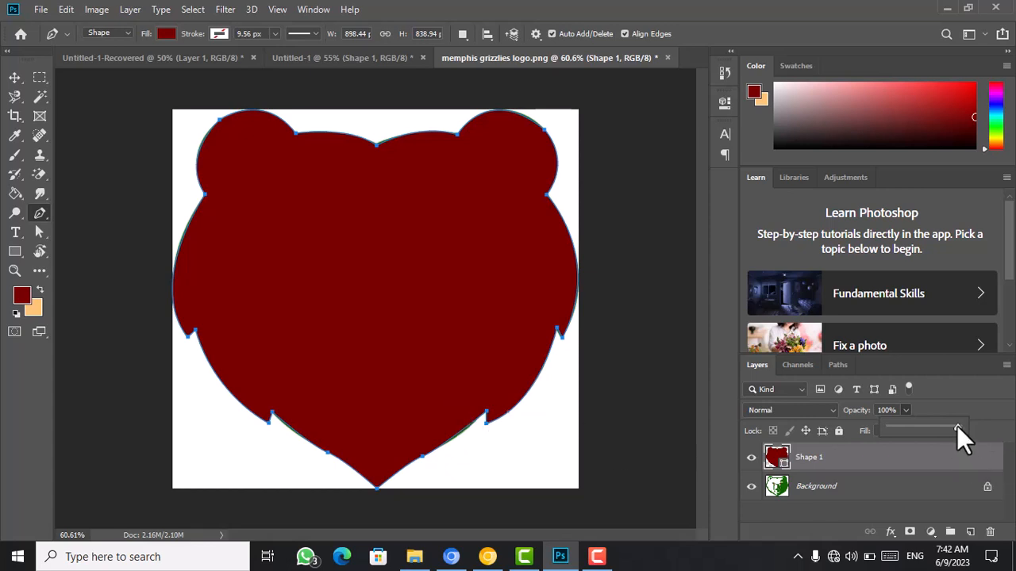
drag(956, 427, 868, 433)
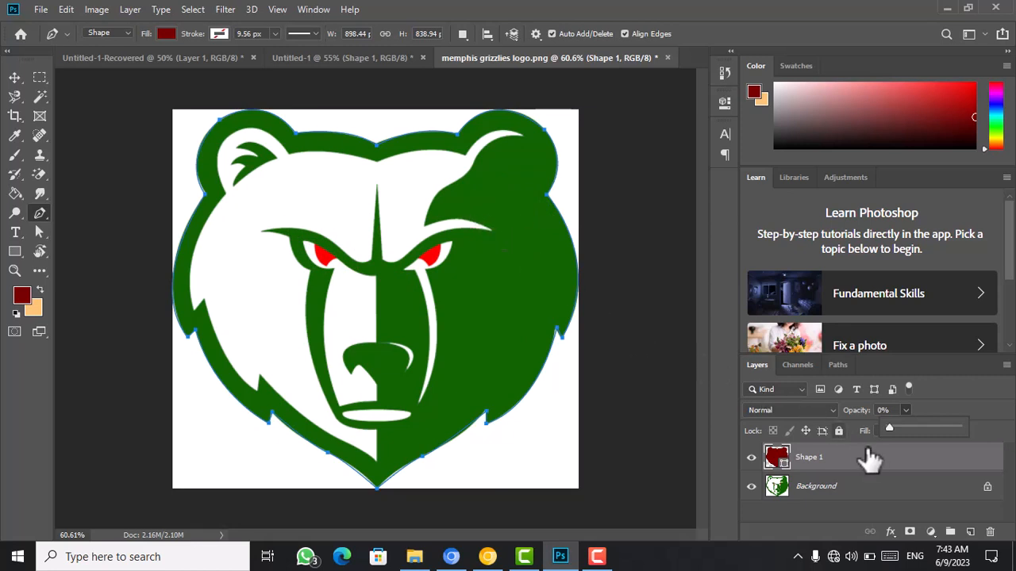
drag(910, 427, 943, 424)
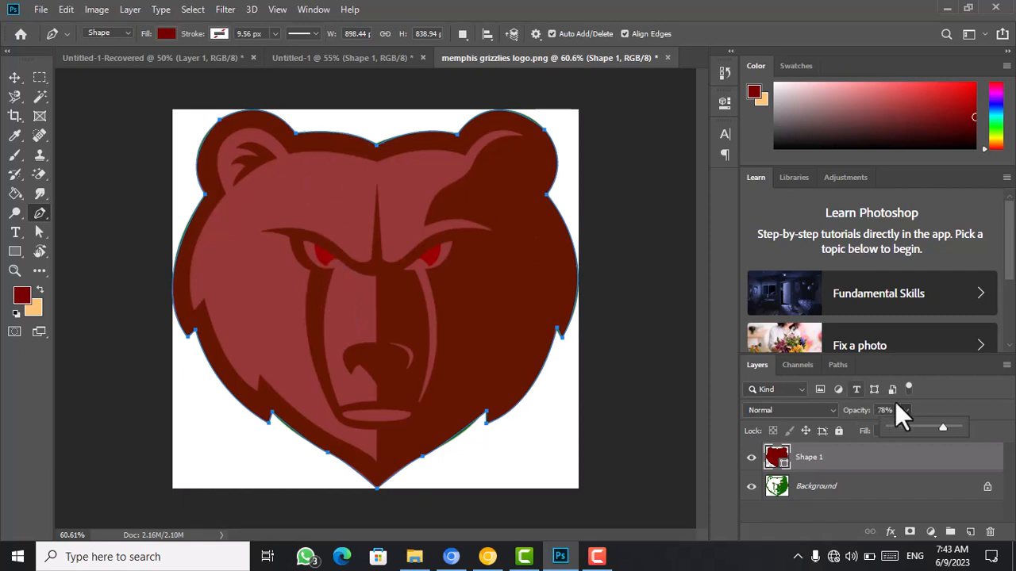
Delete the Shape 1 layer holding the traced bear silhouette.
drag(979, 455, 992, 537)
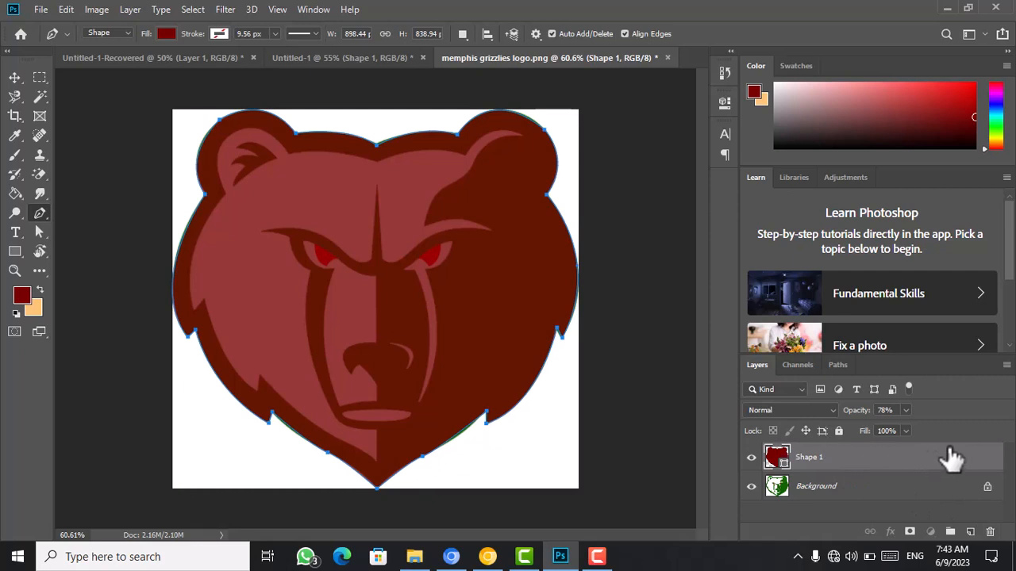
drag(977, 465, 990, 533)
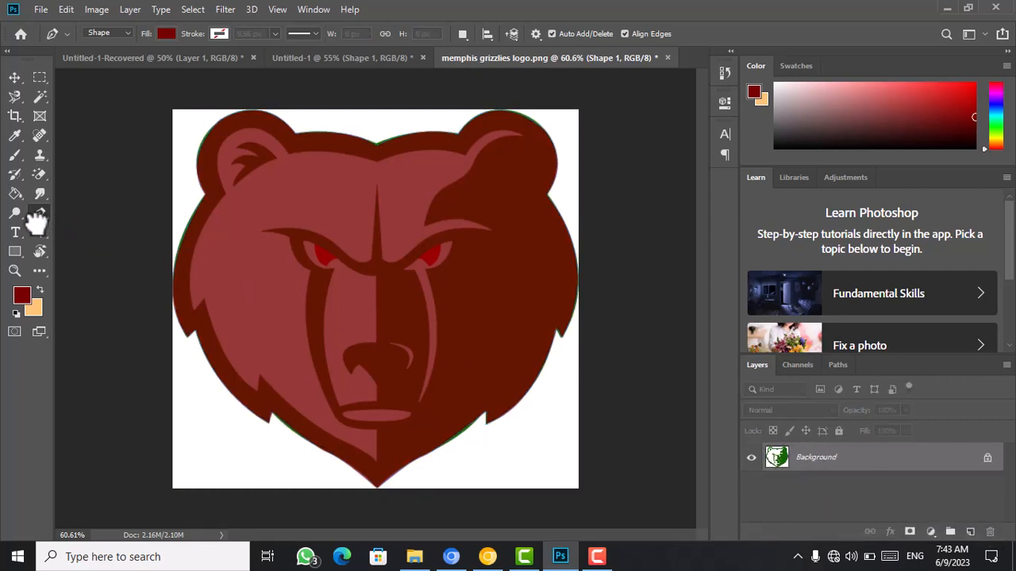
Draw a closed shape about 555 by 427 px around the bear's brows, eyes and nose with the Freeform Pen tool.
right_click(41, 231)
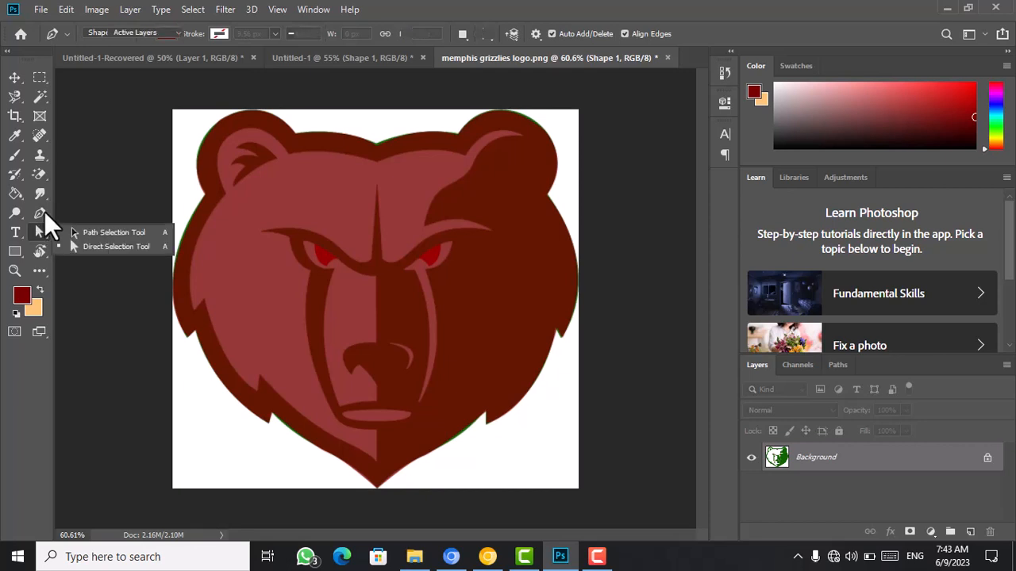
click(87, 232)
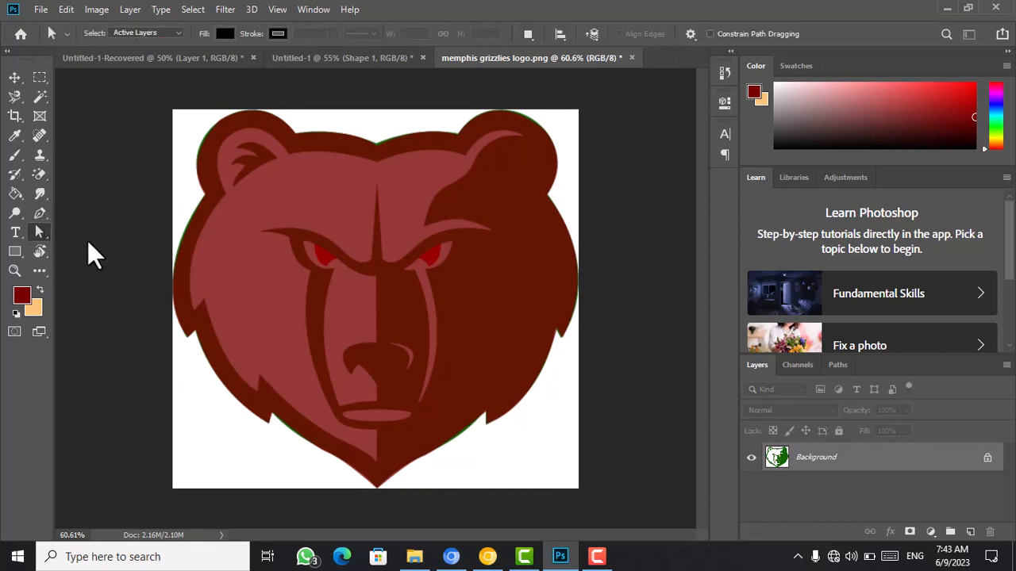
click(38, 215)
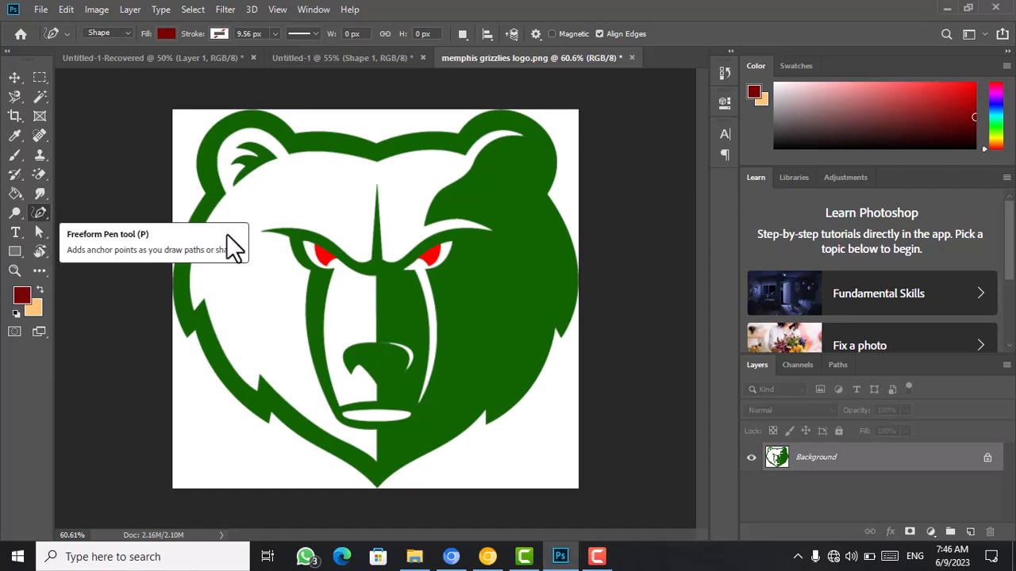
mouse_move(272, 232)
mouse_down()
mouse_move(245, 228)
mouse_move(323, 225)
mouse_move(365, 247)
mouse_move(371, 176)
mouse_move(392, 252)
mouse_move(481, 229)
mouse_move(494, 235)
mouse_move(492, 278)
mouse_move(451, 340)
mouse_move(352, 365)
mouse_move(301, 325)
mouse_move(246, 227)
mouse_up()
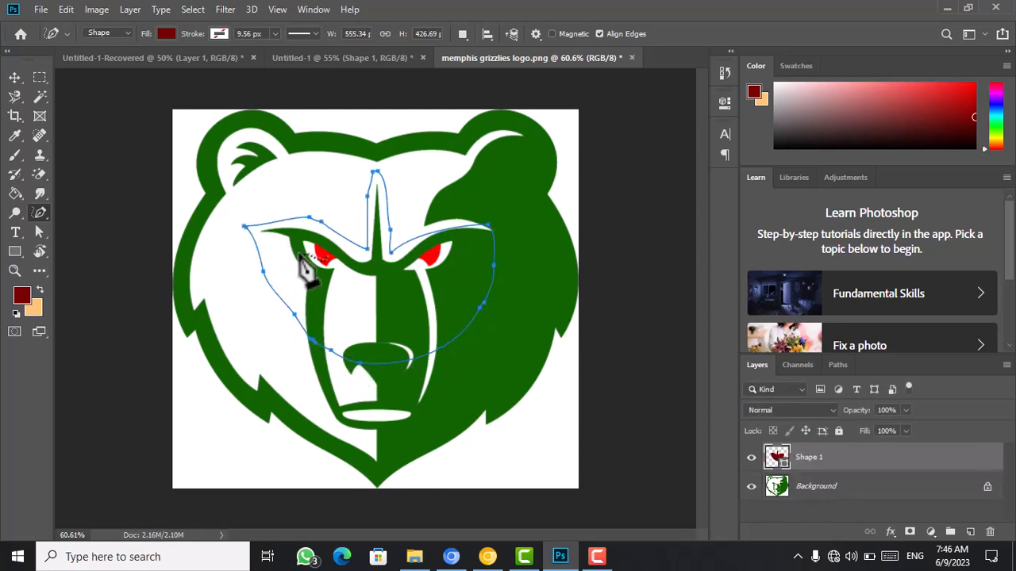
In the Untitled-1 document, draw a closed freeform blob about 699 by 468 px beside the dark red leaf.
click(309, 58)
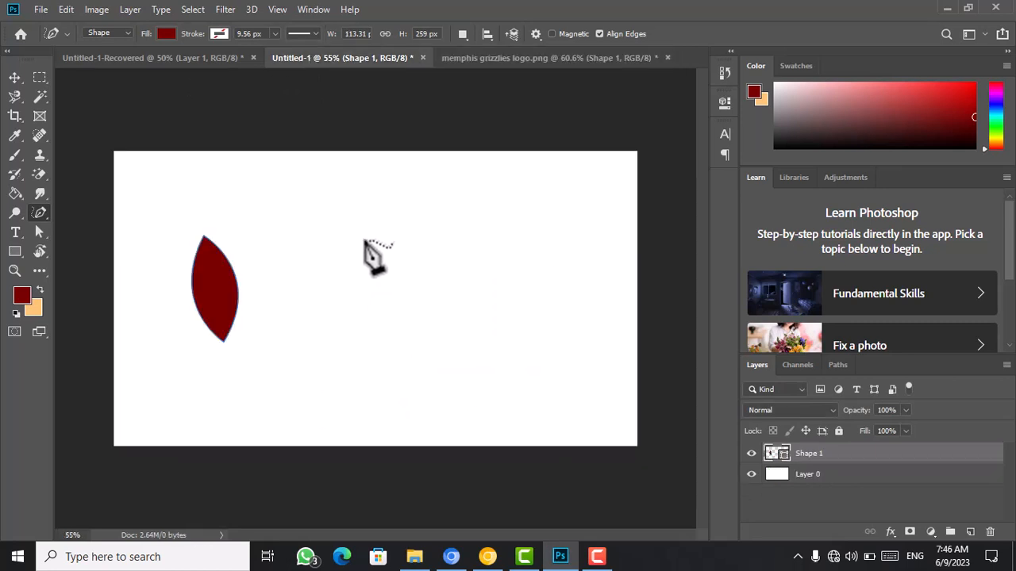
mouse_move(333, 301)
mouse_down()
mouse_move(348, 246)
mouse_move(396, 237)
mouse_move(416, 259)
mouse_move(456, 256)
mouse_move(489, 226)
mouse_move(531, 223)
mouse_move(553, 269)
mouse_move(533, 316)
mouse_move(483, 338)
mouse_move(442, 398)
mouse_move(286, 389)
mouse_move(269, 338)
mouse_move(293, 309)
mouse_move(332, 300)
mouse_up()
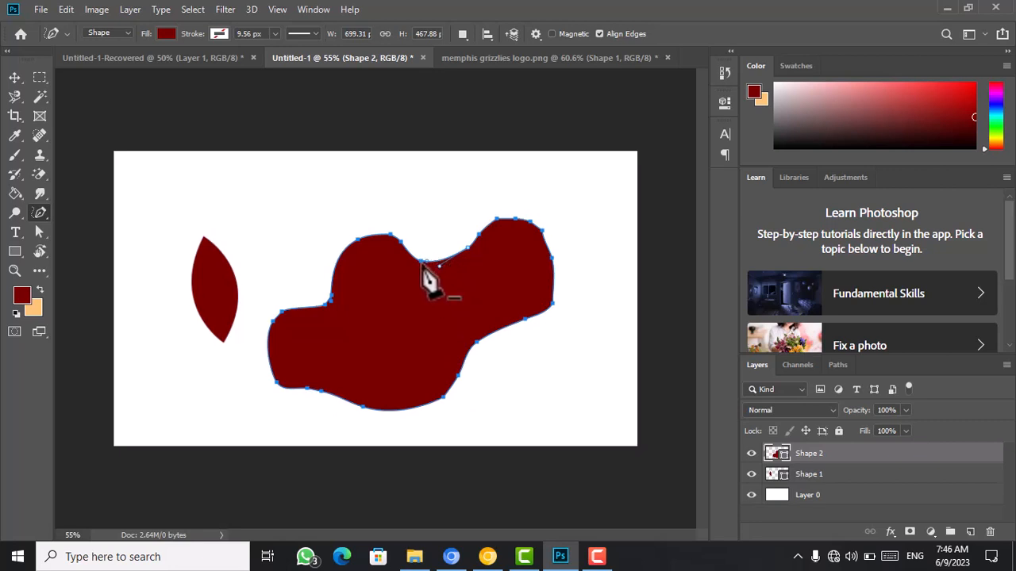
Reshape the blob by moving its upper dip's anchor point up and pulling three anchors along the lower-right edge outward.
click(422, 263)
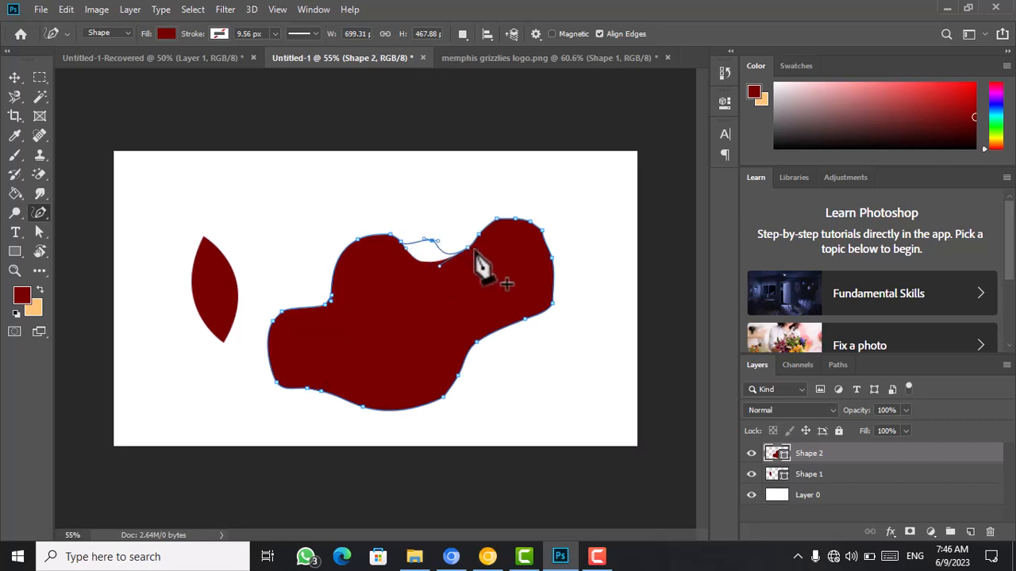
drag(525, 319, 528, 339)
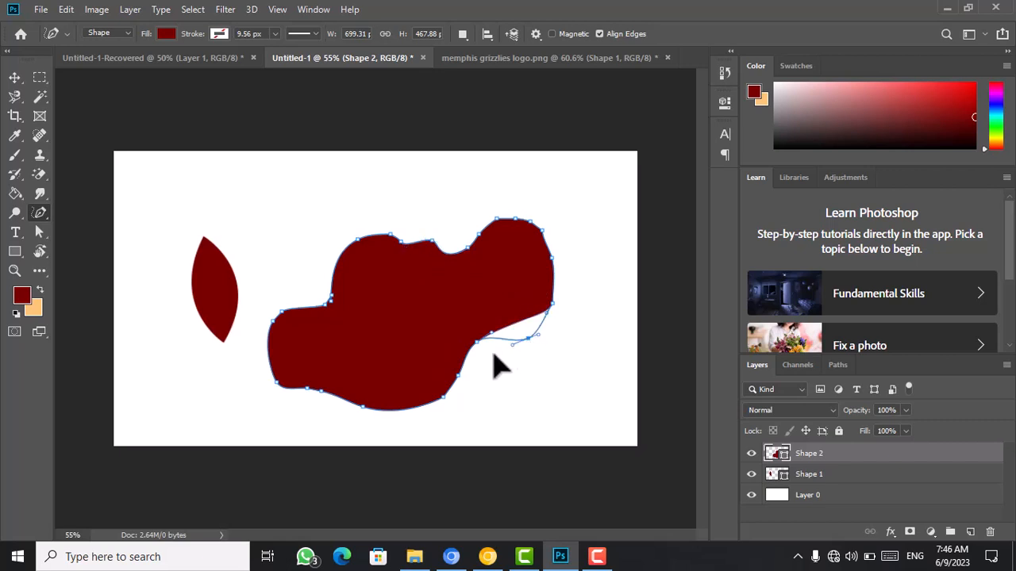
drag(458, 376, 480, 381)
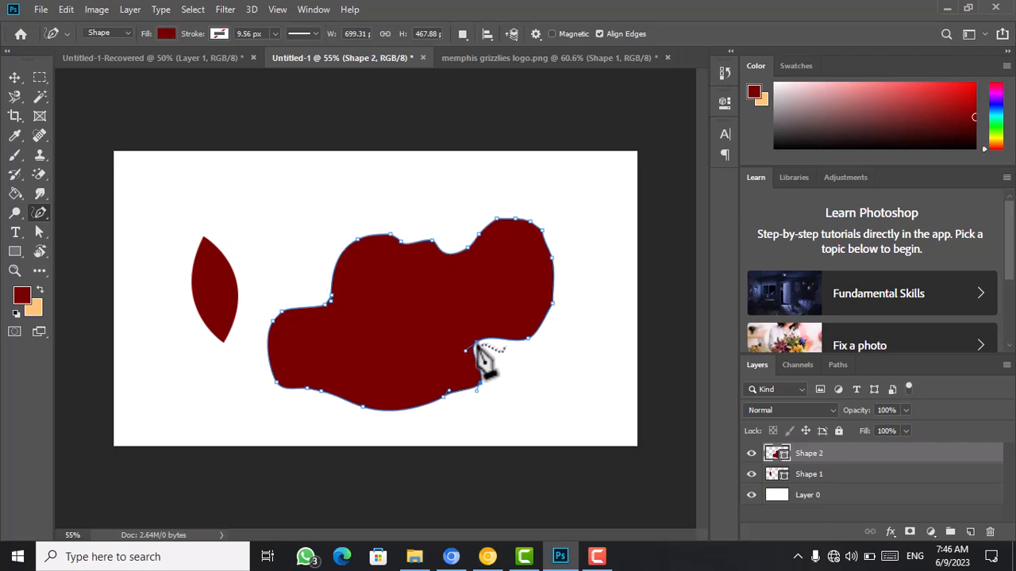
drag(474, 346, 504, 369)
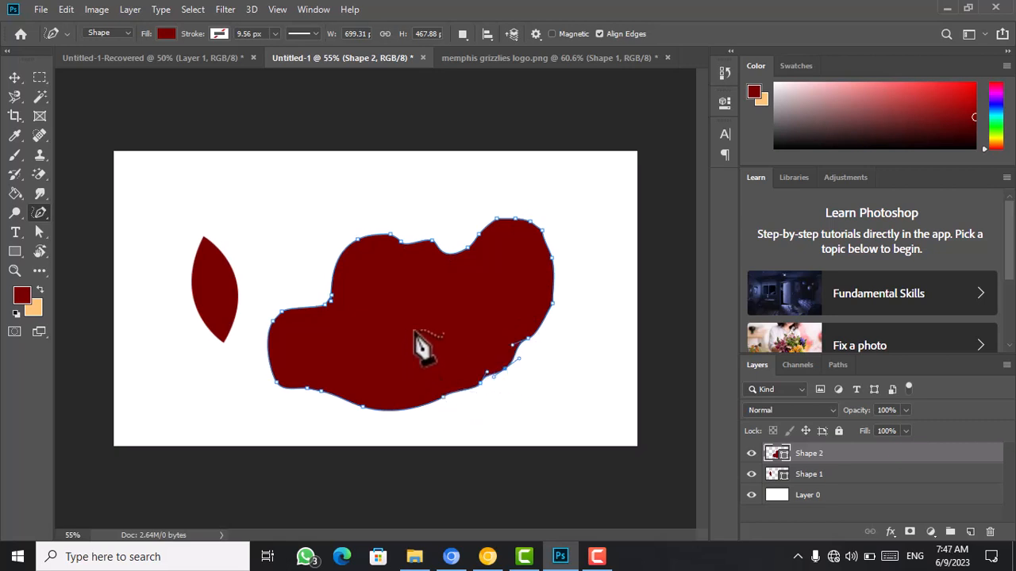